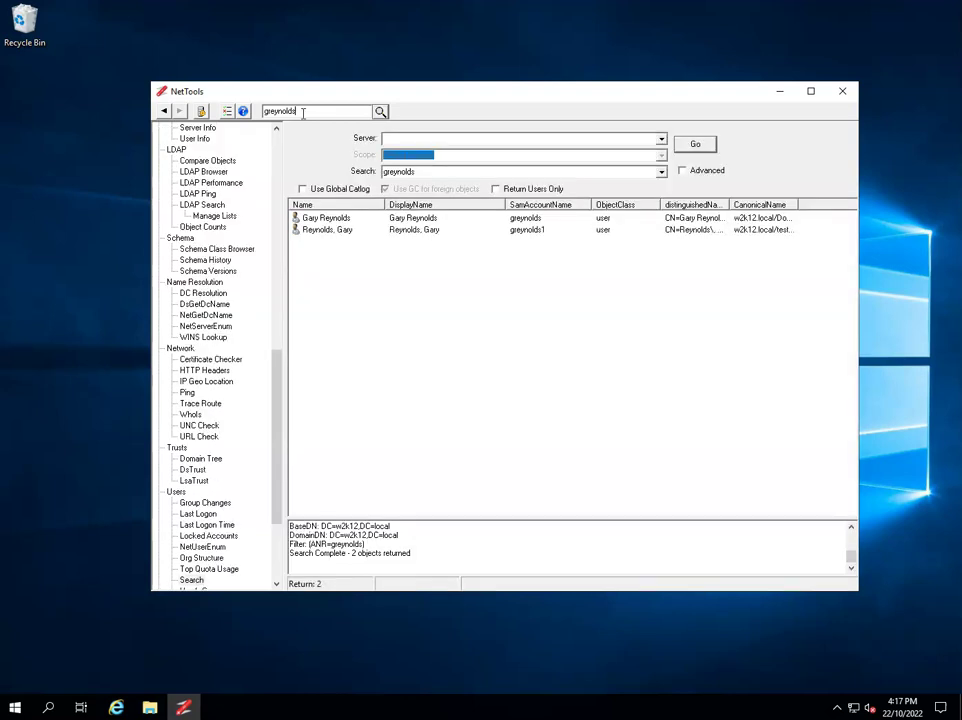
# - Open the first user in the search results with Effective Permissions, and enlarge the window and its property list
pyautogui.click(344, 221)
pyautogui.rightClick(350, 222)
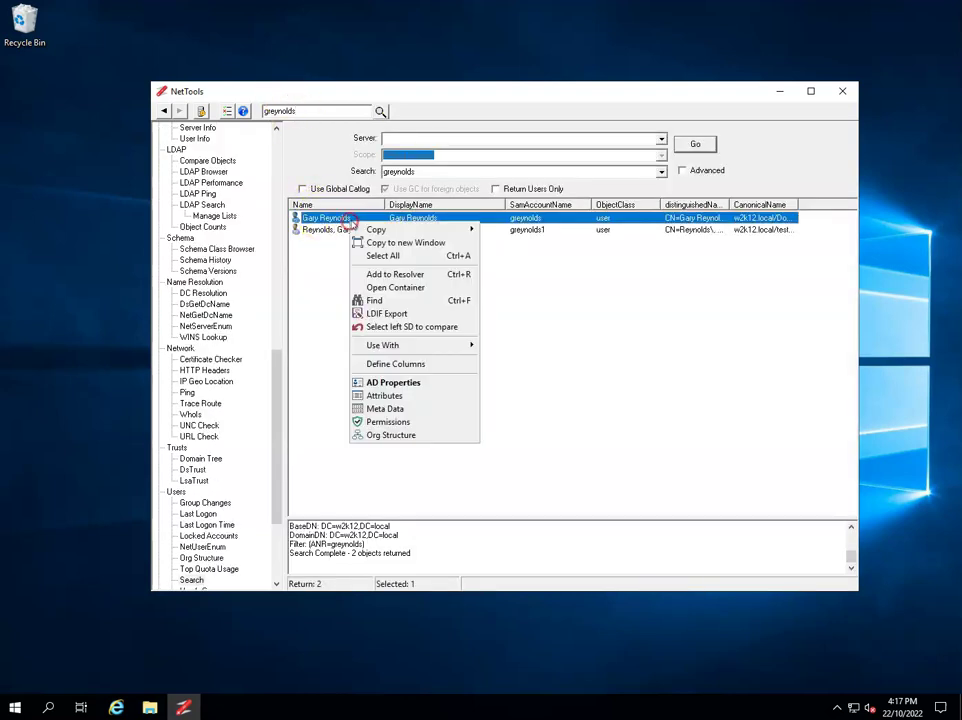
pyautogui.moveTo(420, 345)
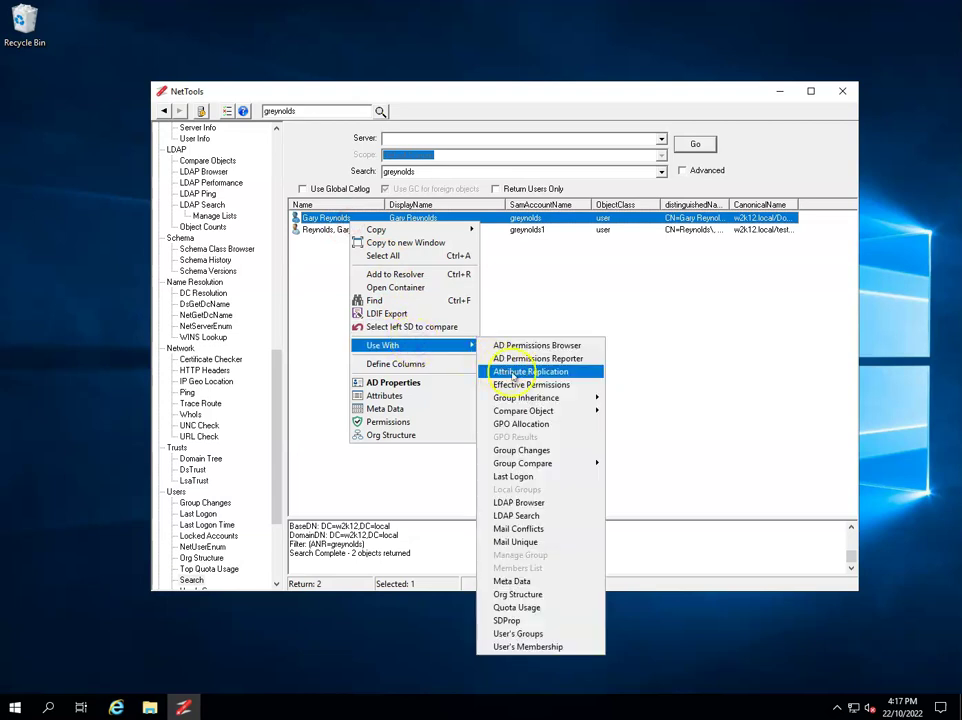
pyautogui.click(553, 387)
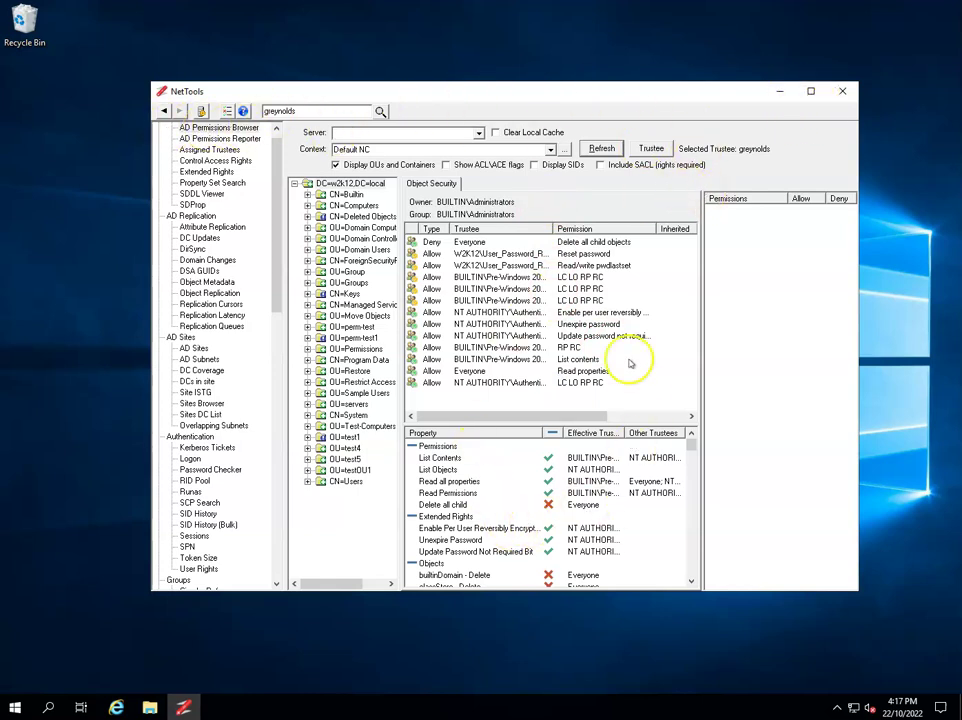
pyautogui.click(811, 91)
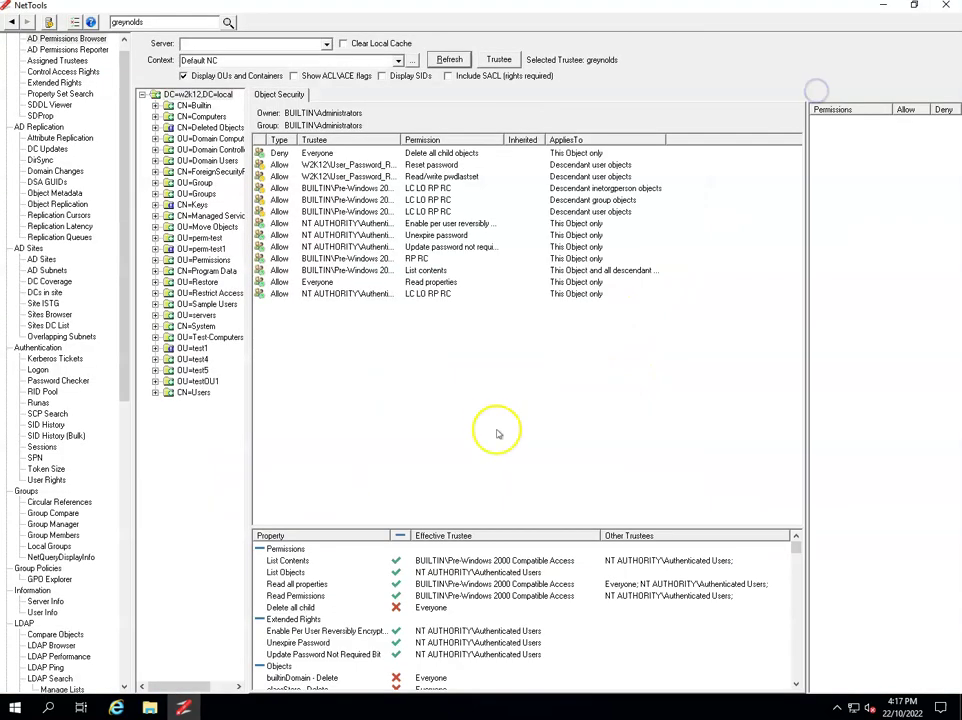
pyautogui.moveTo(492, 527); pyautogui.dragTo(487, 328)
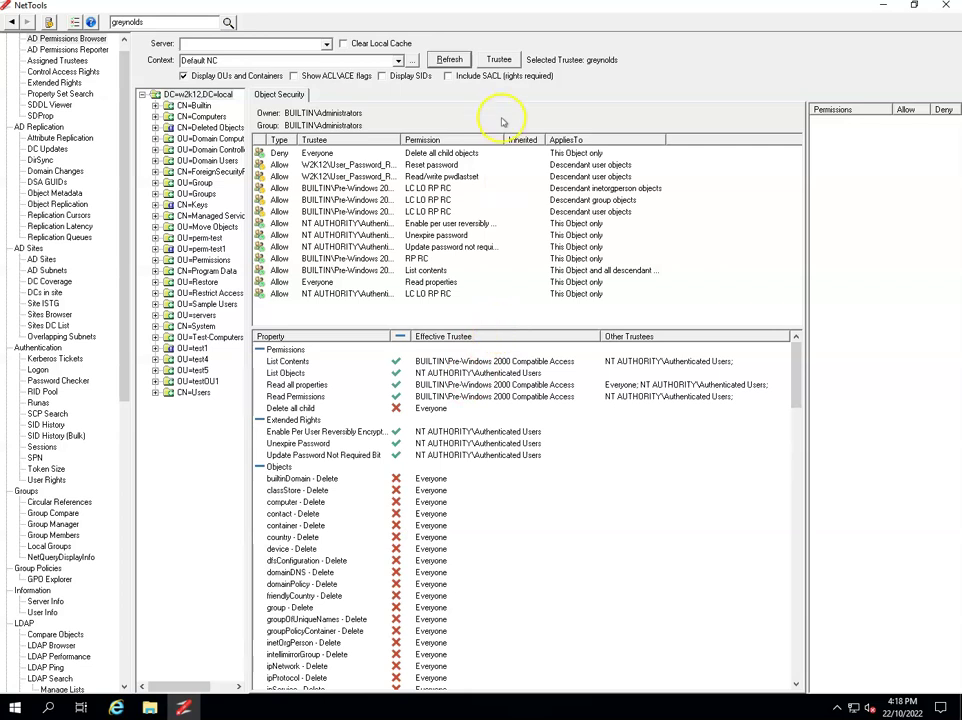
# - Review the selected trustee's account and group memberships, and select the domain root DC=w2k12,DC=local
pyautogui.click(499, 60)
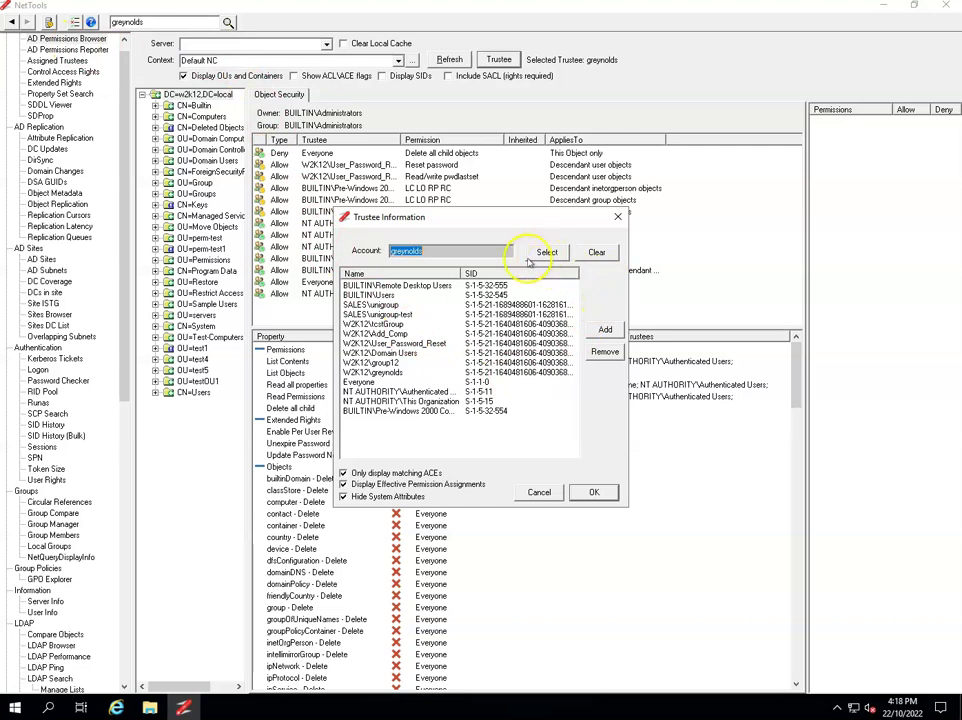
pyautogui.click(575, 493)
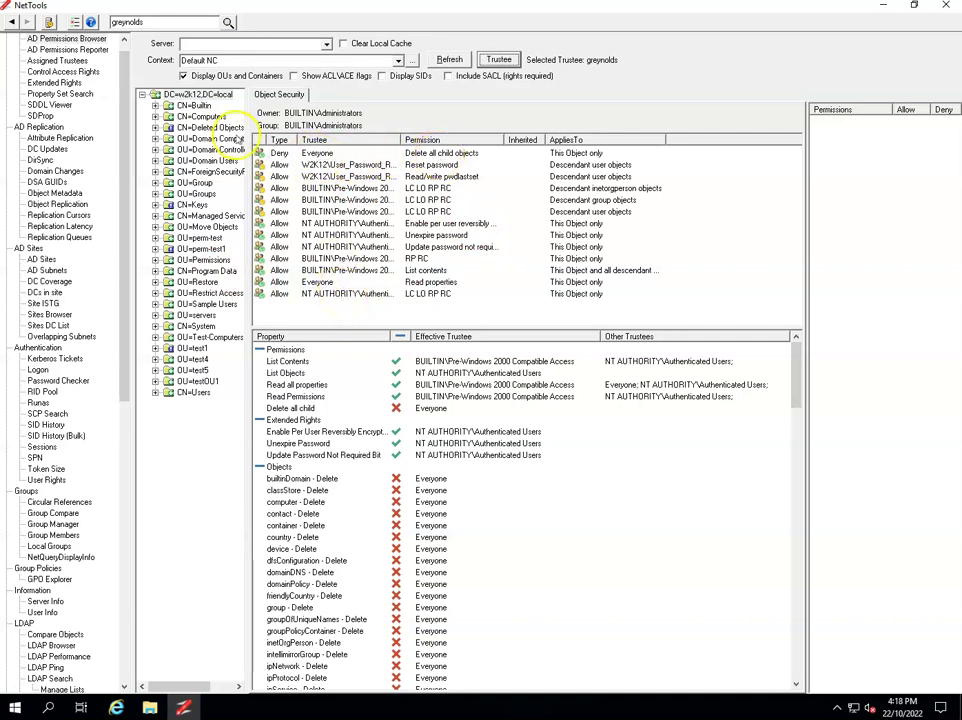
pyautogui.click(181, 94)
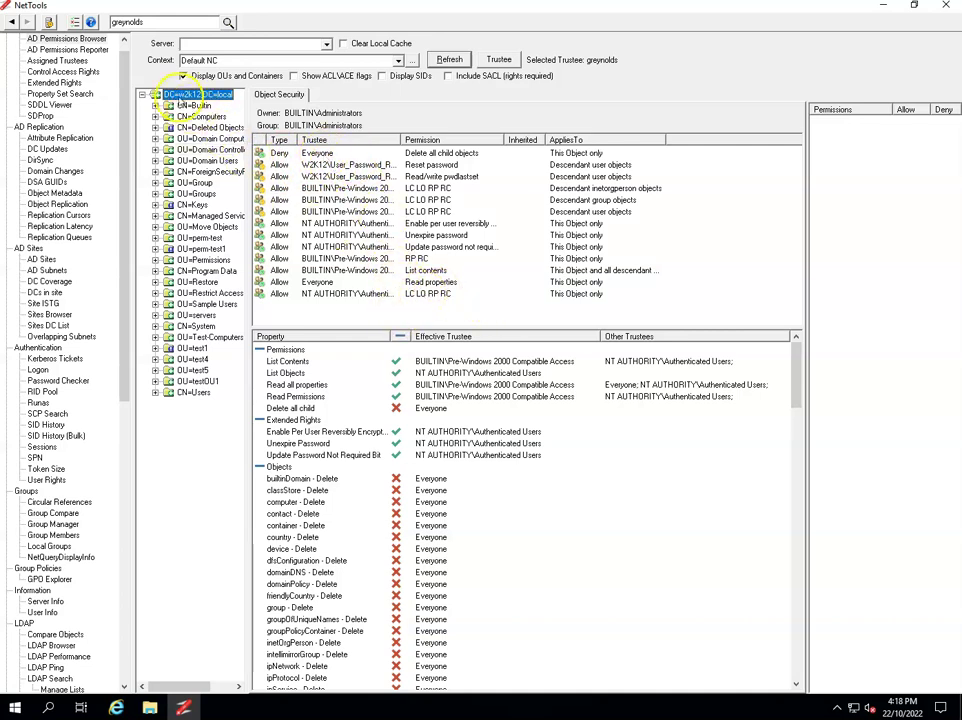
pyautogui.click(184, 77)
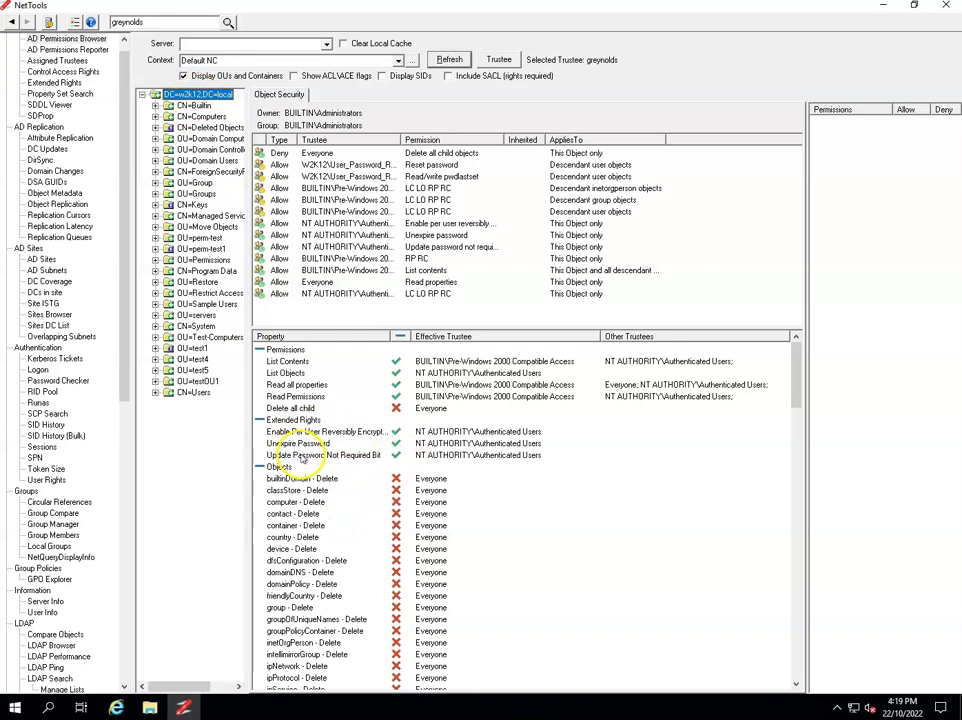
# - Show the entry behind builtinDomain - Delete and examine the Objects, Property Sets and Attributes sections of the effective permissions
pyautogui.click(309, 479)
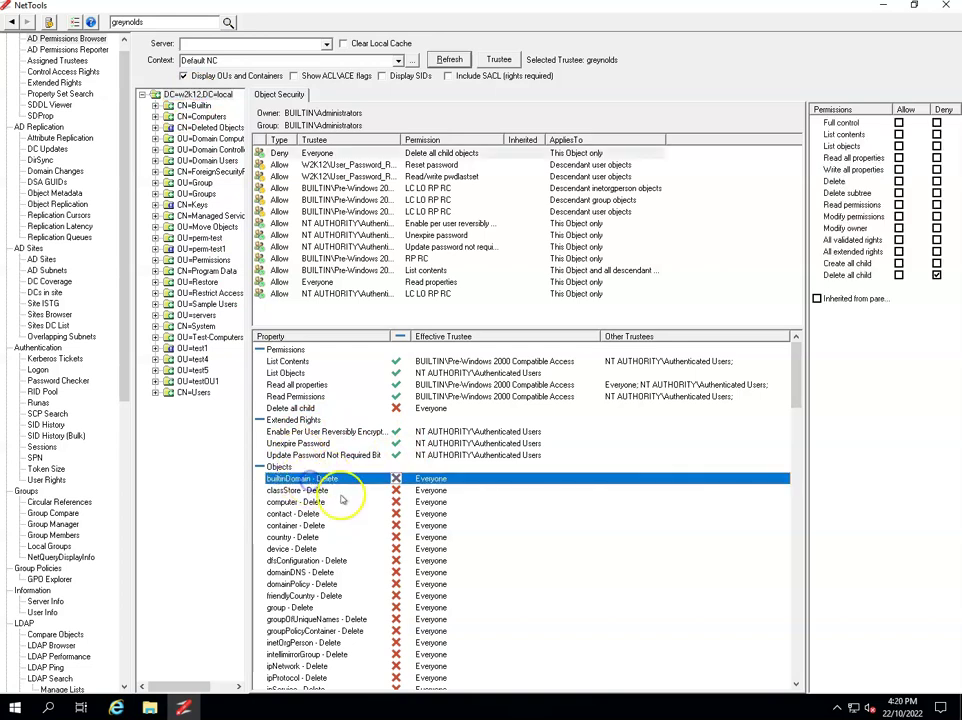
pyautogui.scroll(-2, 345, 505)
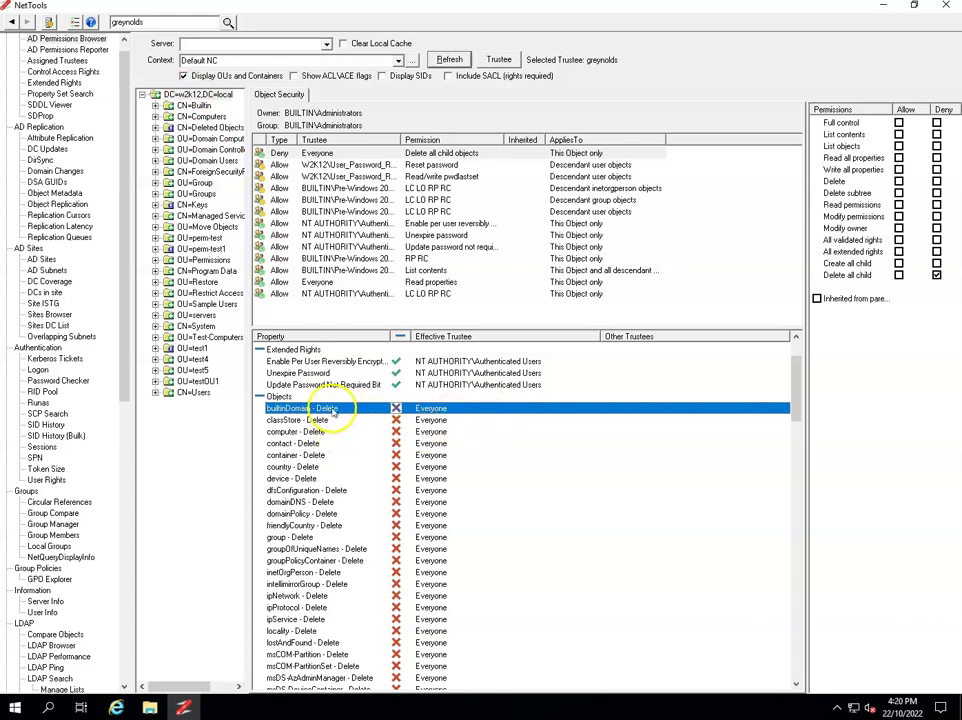
pyautogui.scroll(-1, 369, 508)
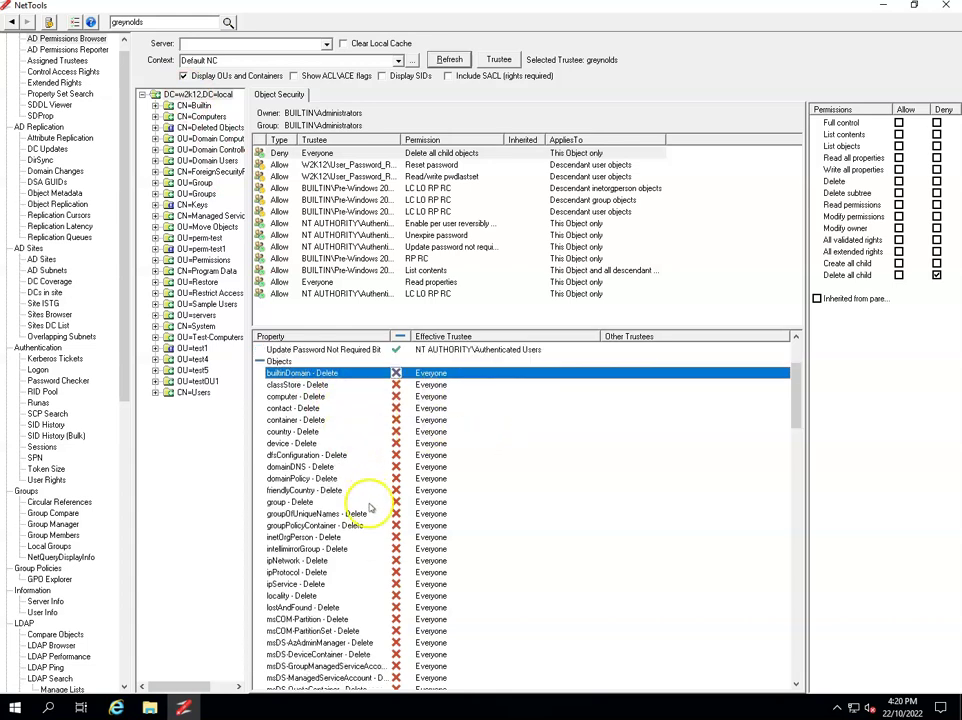
pyautogui.scroll(-2, 400, 505)
pyautogui.scroll(-3, 420, 520)
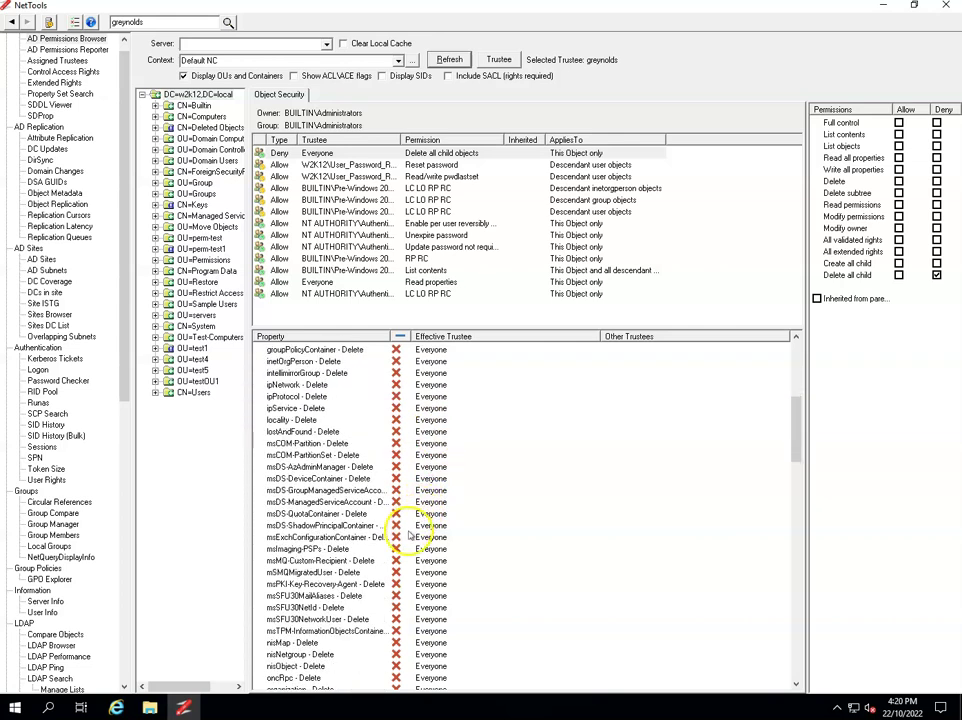
pyautogui.scroll(-7, 408, 533)
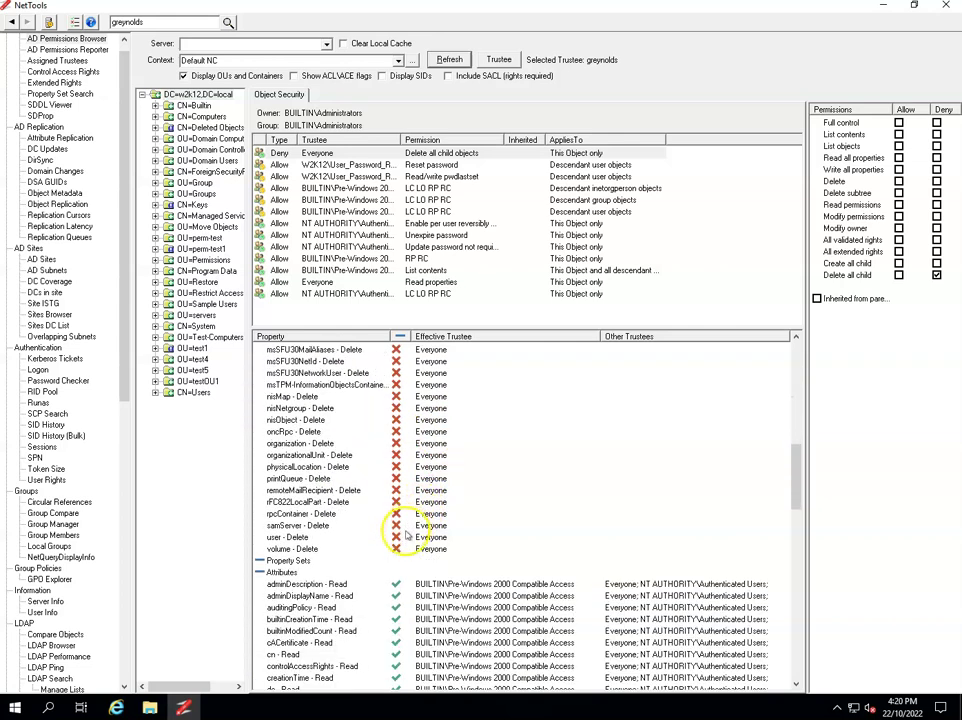
pyautogui.scroll(-3, 407, 535)
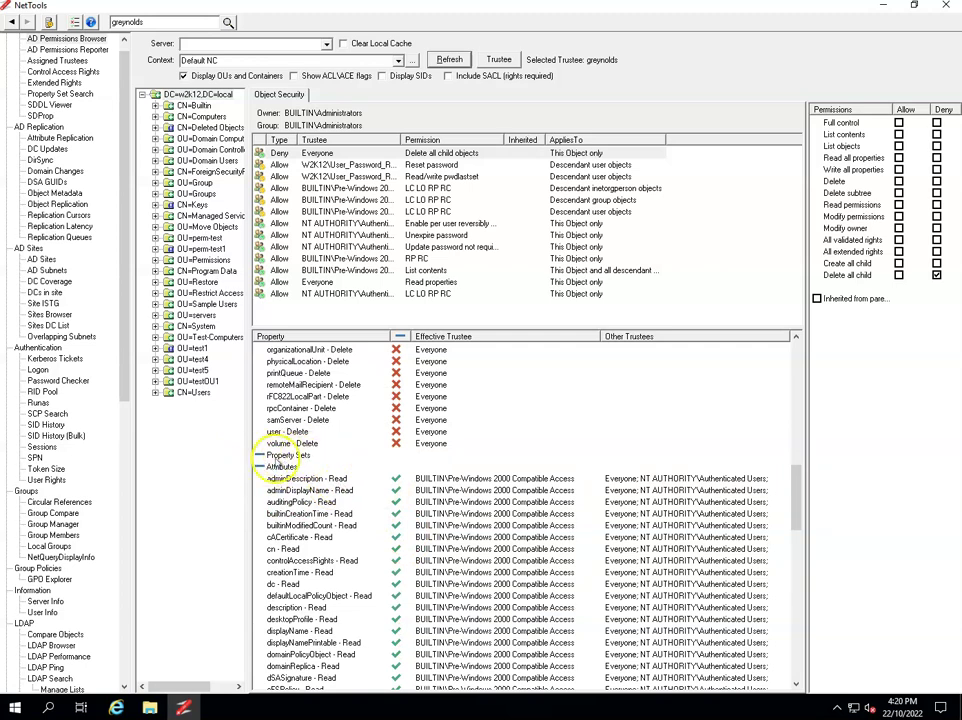
pyautogui.scroll(-19, 437, 552)
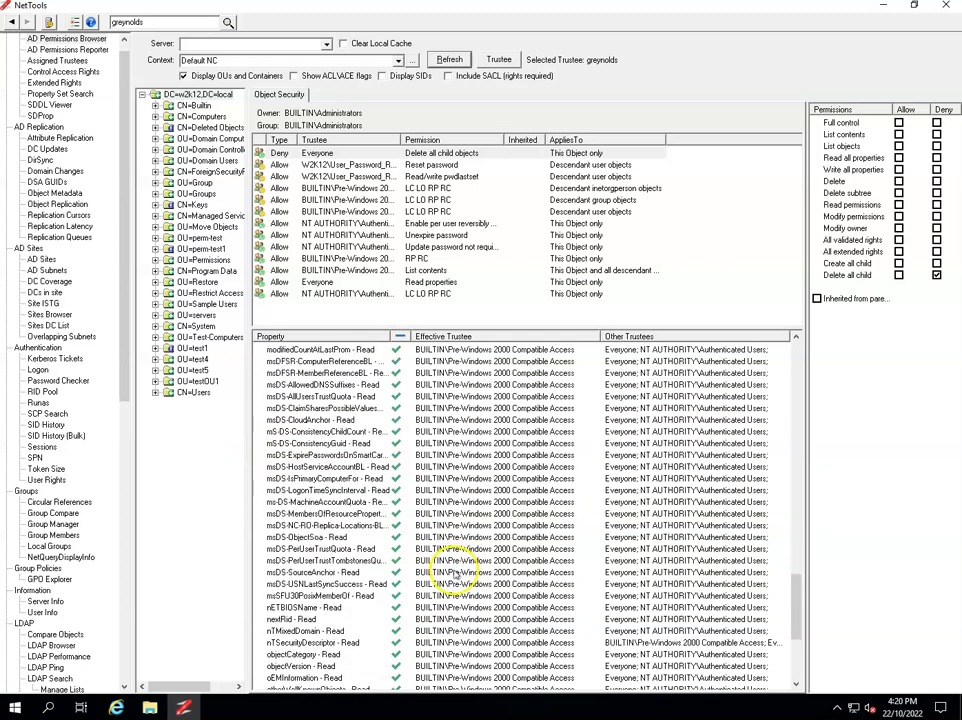
pyautogui.scroll(11, 452, 569)
pyautogui.scroll(4, 400, 440)
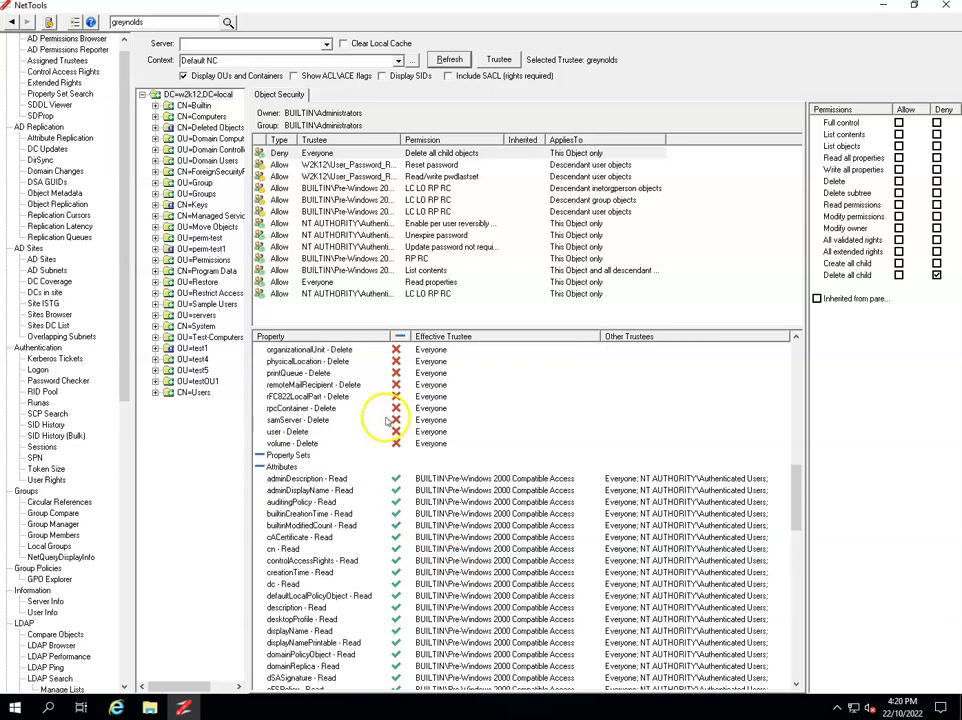
# - Filter the effective permissions to All and look through the extended rights and object create/delete permissions
pyautogui.click(400, 338)
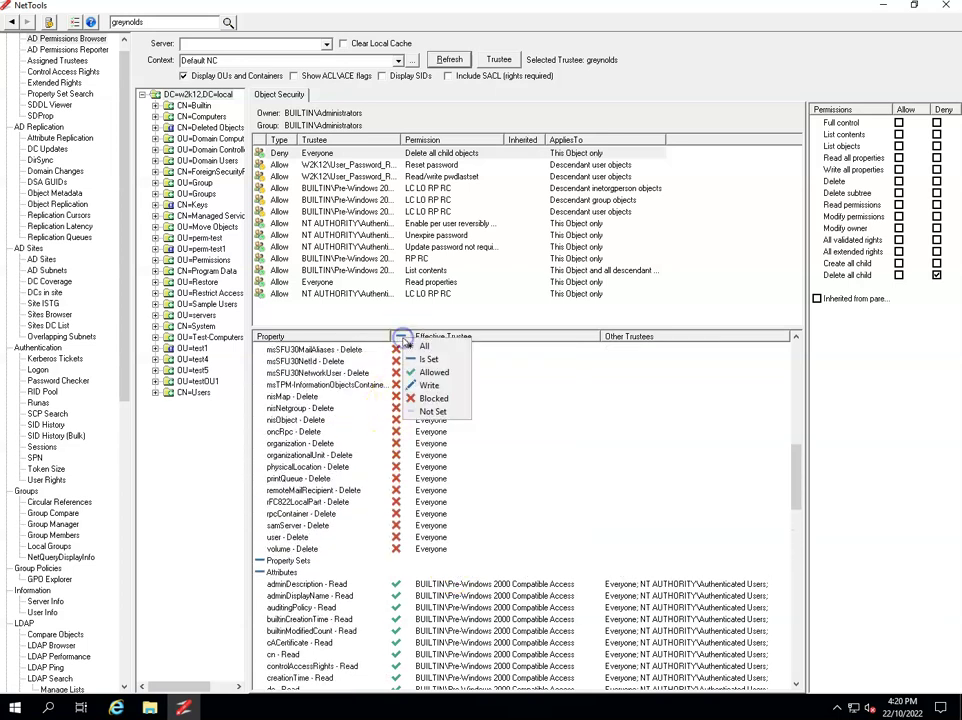
pyautogui.click(421, 348)
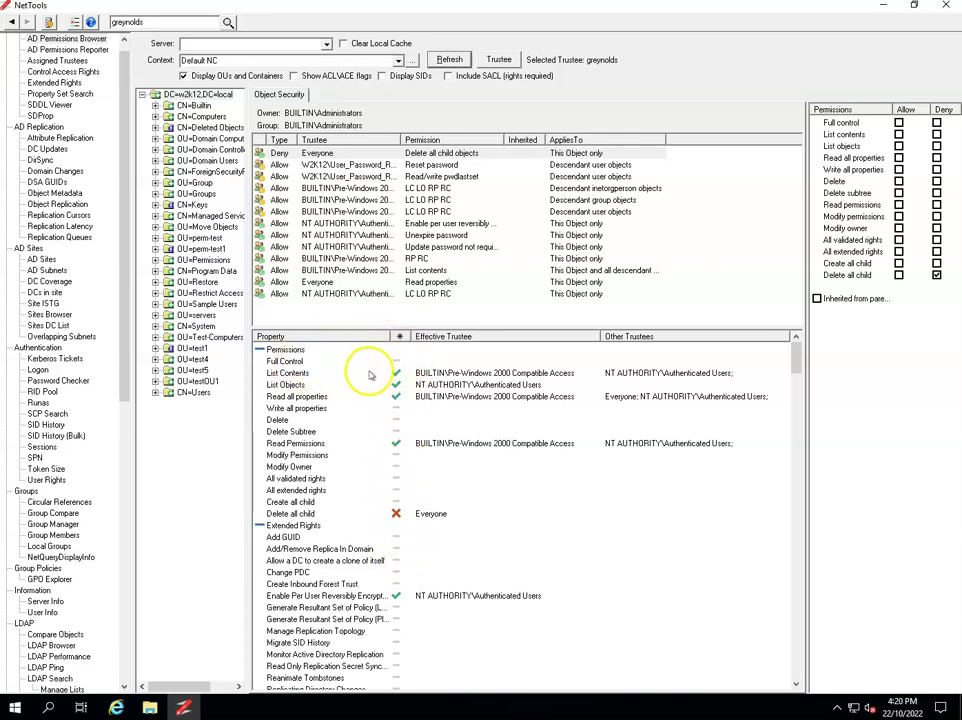
pyautogui.scroll(-4, 406, 602)
pyautogui.scroll(-14, 406, 602)
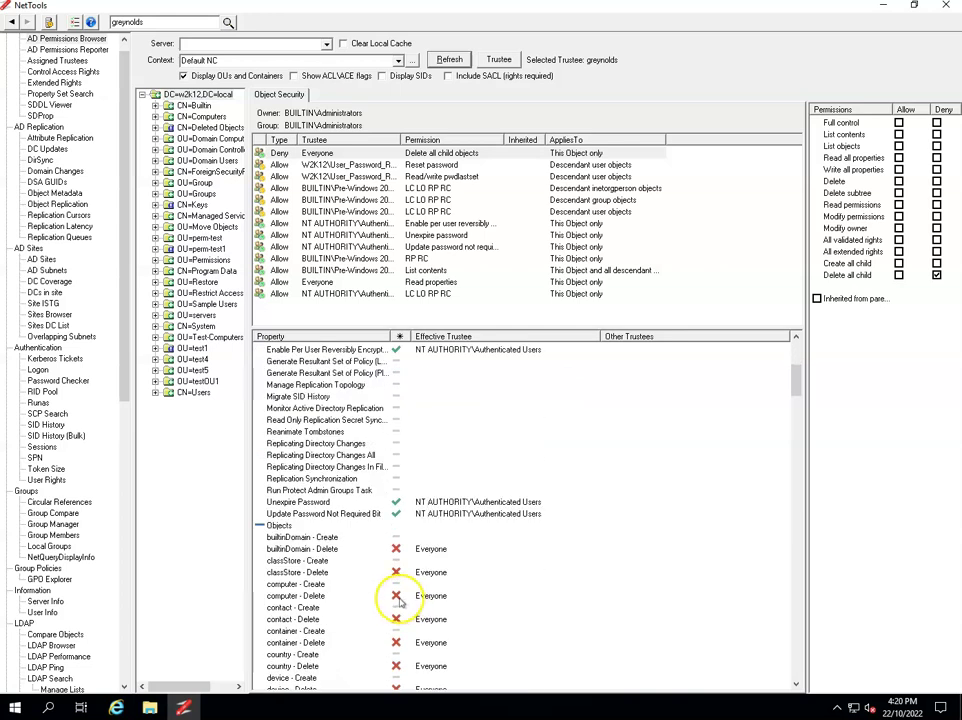
pyautogui.scroll(-7, 398, 603)
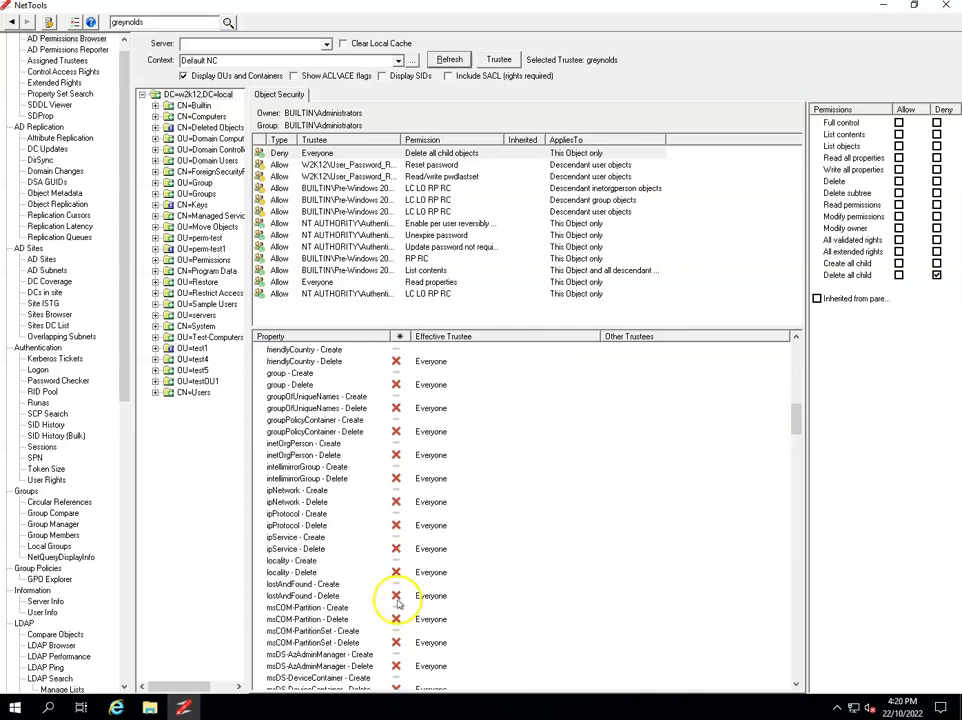
pyautogui.scroll(4, 400, 480)
# - Filter the effective permissions by Write, Blocked and Allowed in turn, and return the filter to Is Set
pyautogui.click(399, 337)
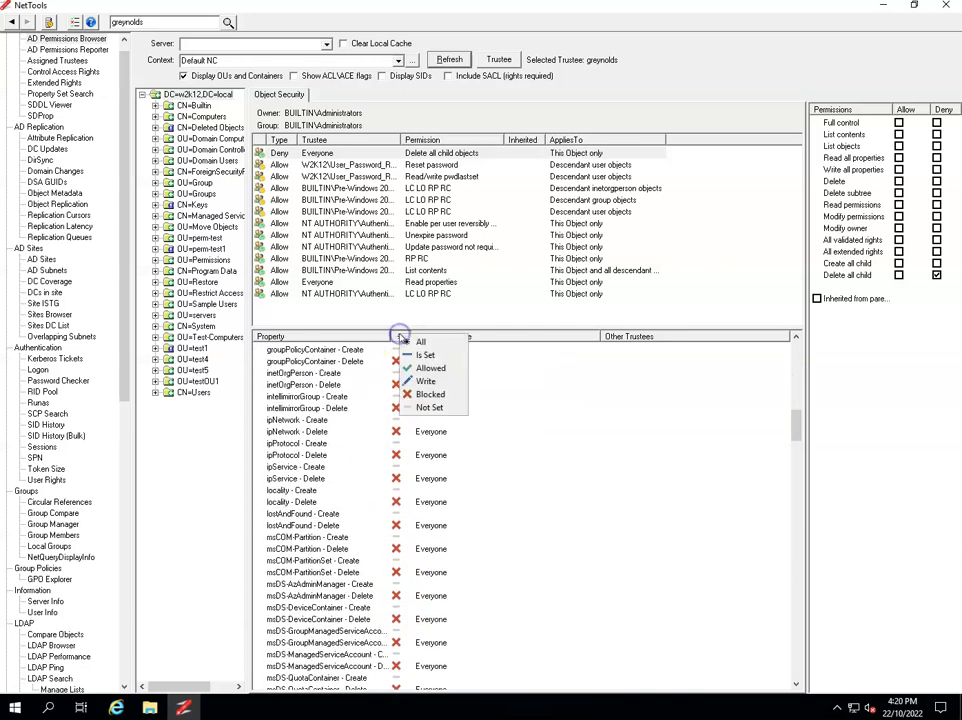
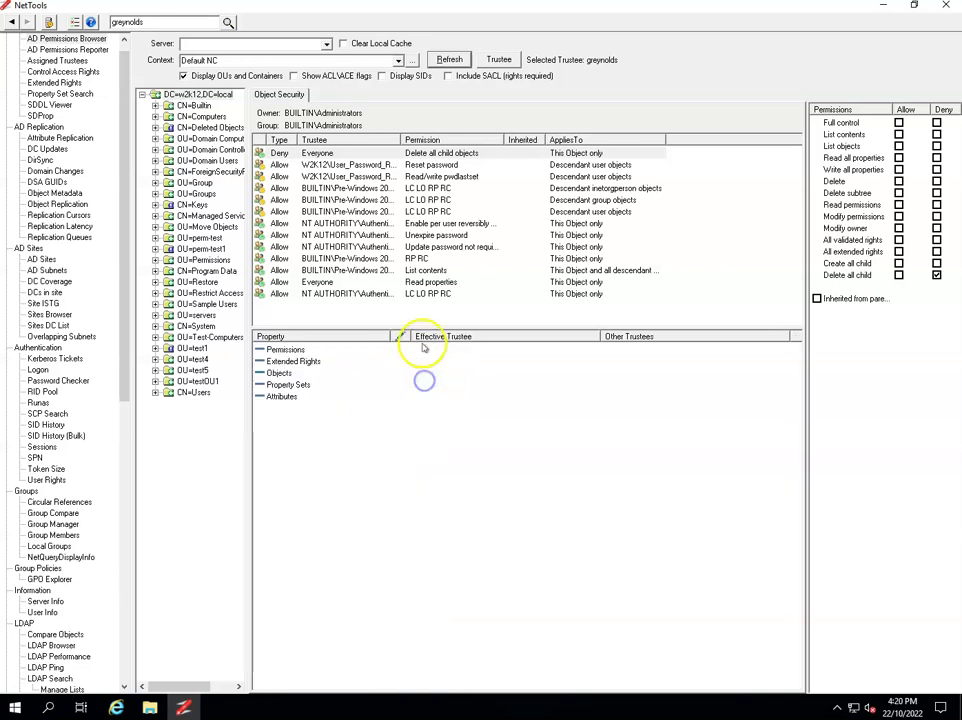
pyautogui.click(401, 336)
pyautogui.click(420, 393)
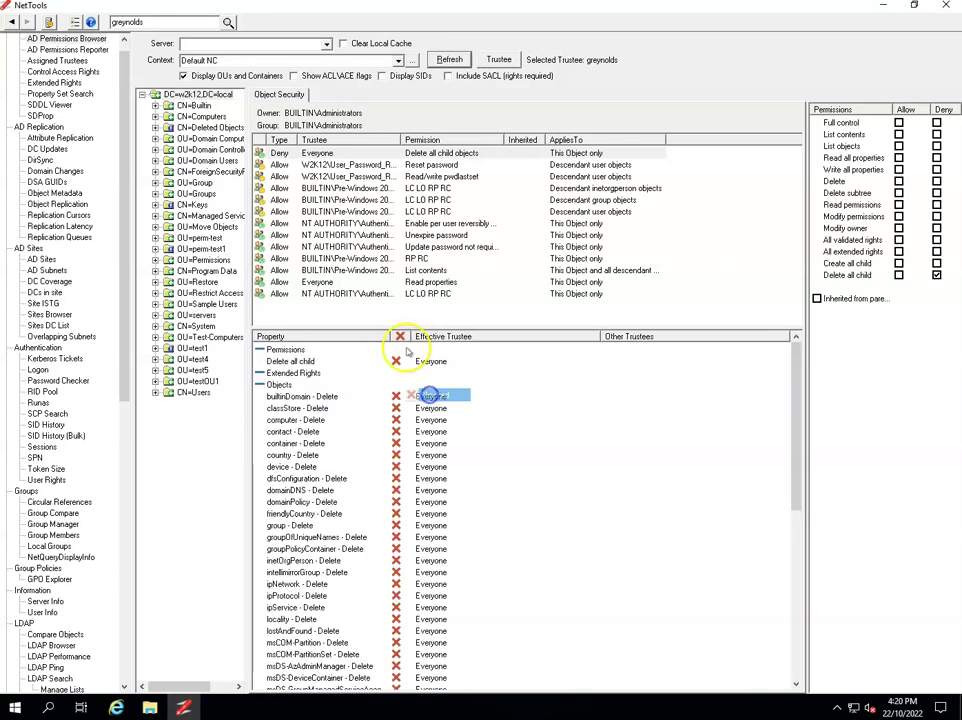
pyautogui.click(400, 338)
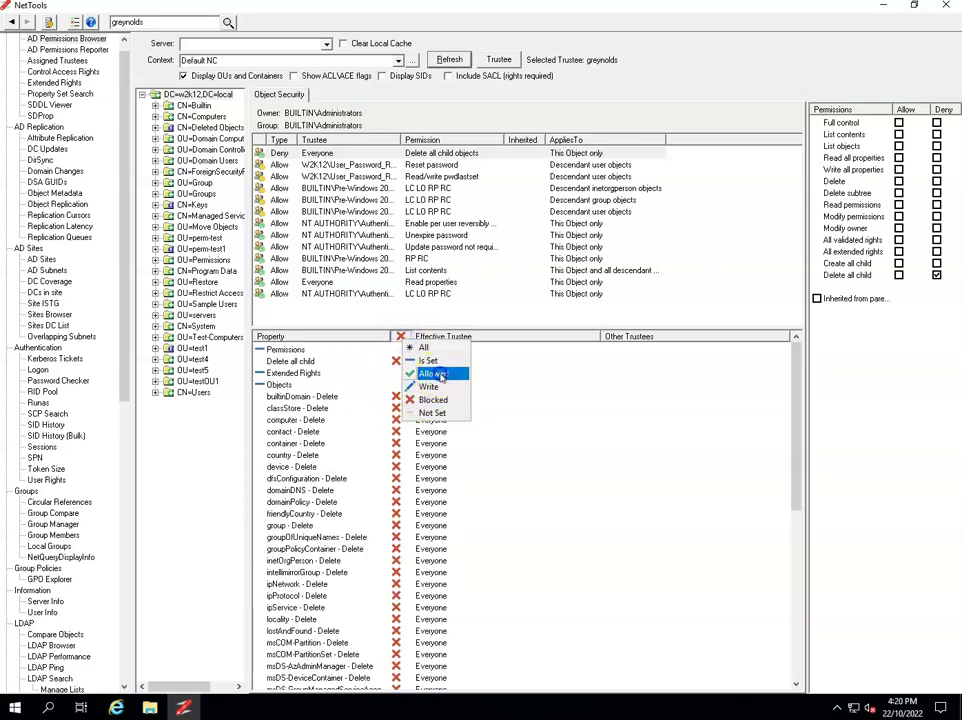
pyautogui.click(421, 370)
pyautogui.click(400, 336)
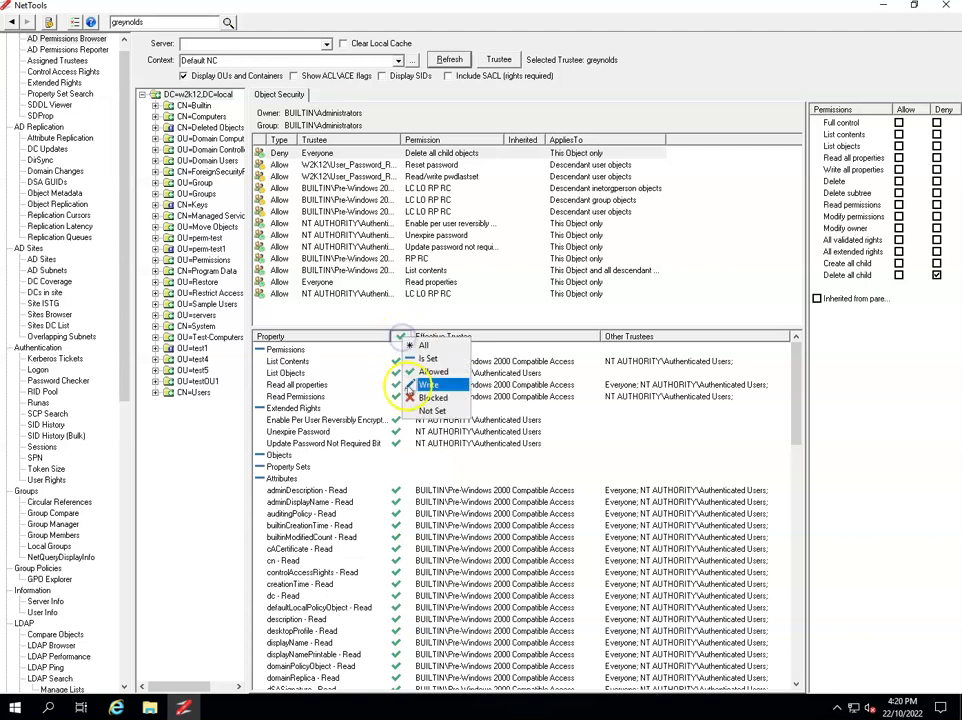
pyautogui.click(425, 359)
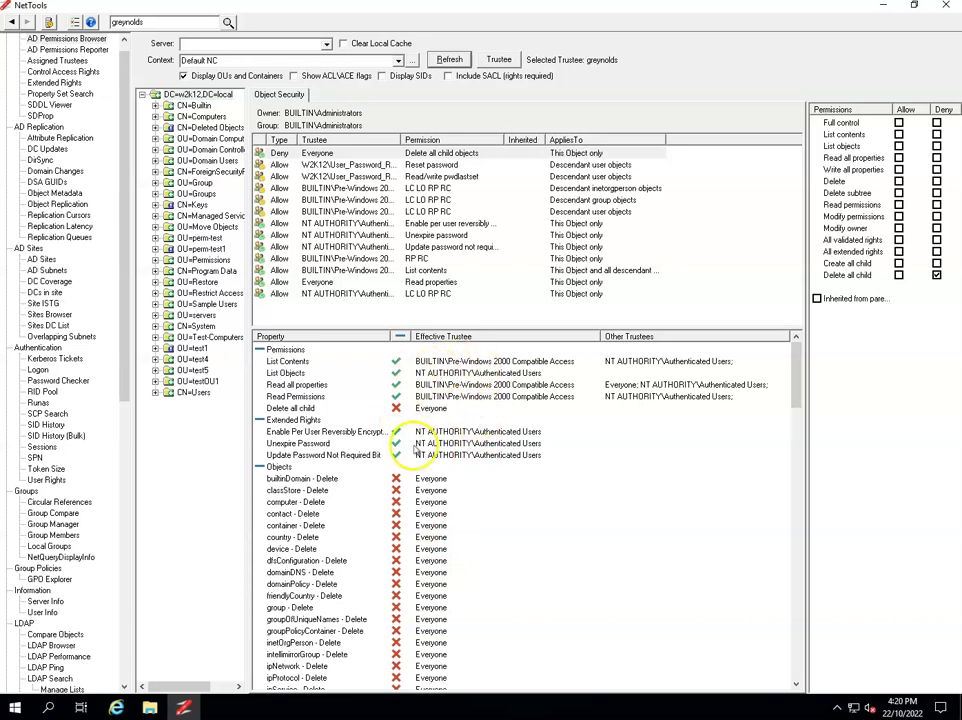
# - Trace the Unexpire Password, Update Password Not Required Bit and computer - Delete properties to their access control entries
pyautogui.click(483, 444)
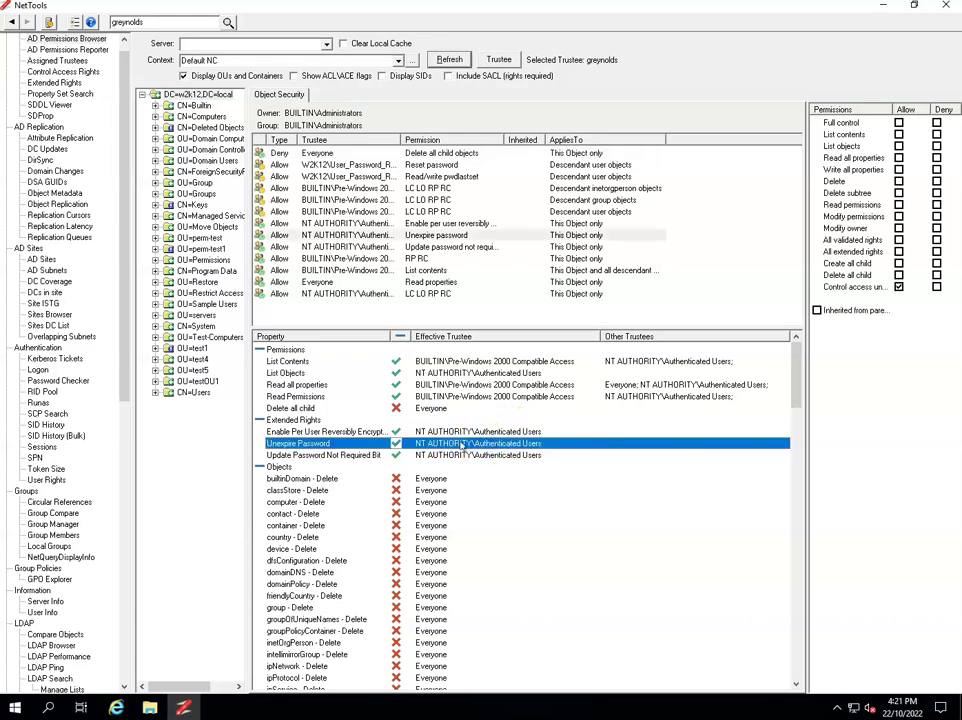
pyautogui.click(443, 236)
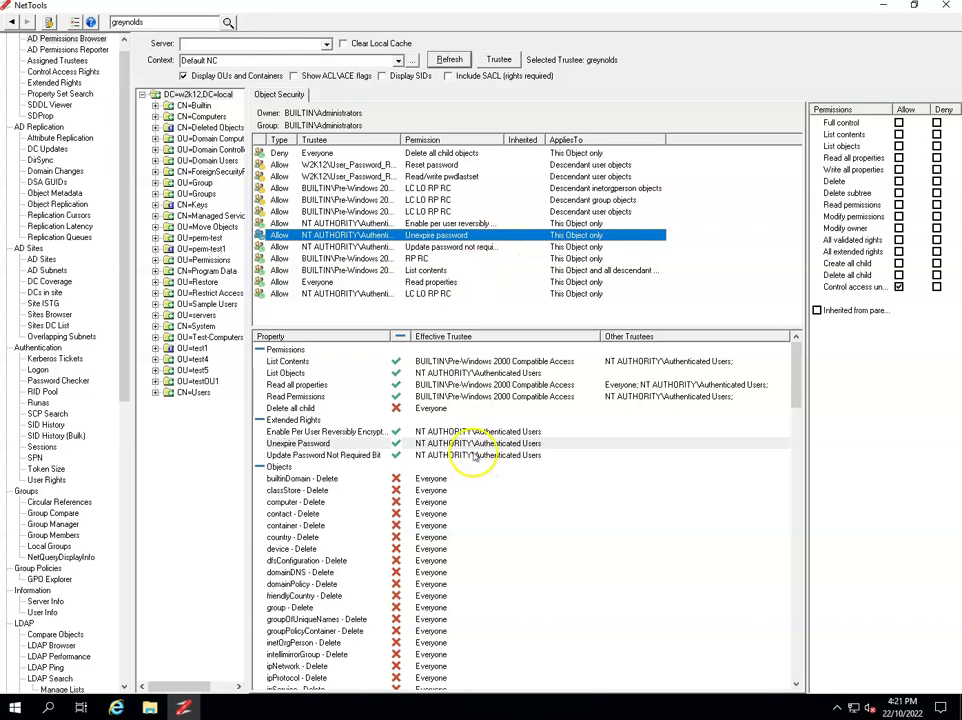
pyautogui.click(465, 456)
pyautogui.click(432, 502)
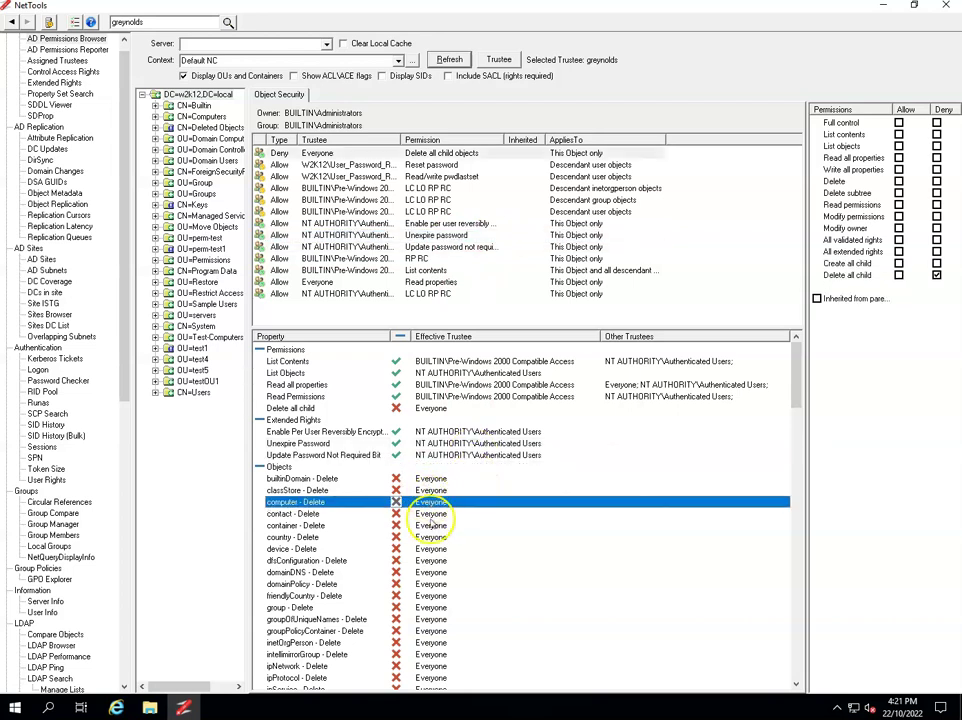
# - Trace builtinModifiedCount, auditingPolicy and cACertificate - Read, plus rpcContainer - Delete, to the entries that set them
pyautogui.scroll(-4, 432, 530)
pyautogui.scroll(-15, 432, 537)
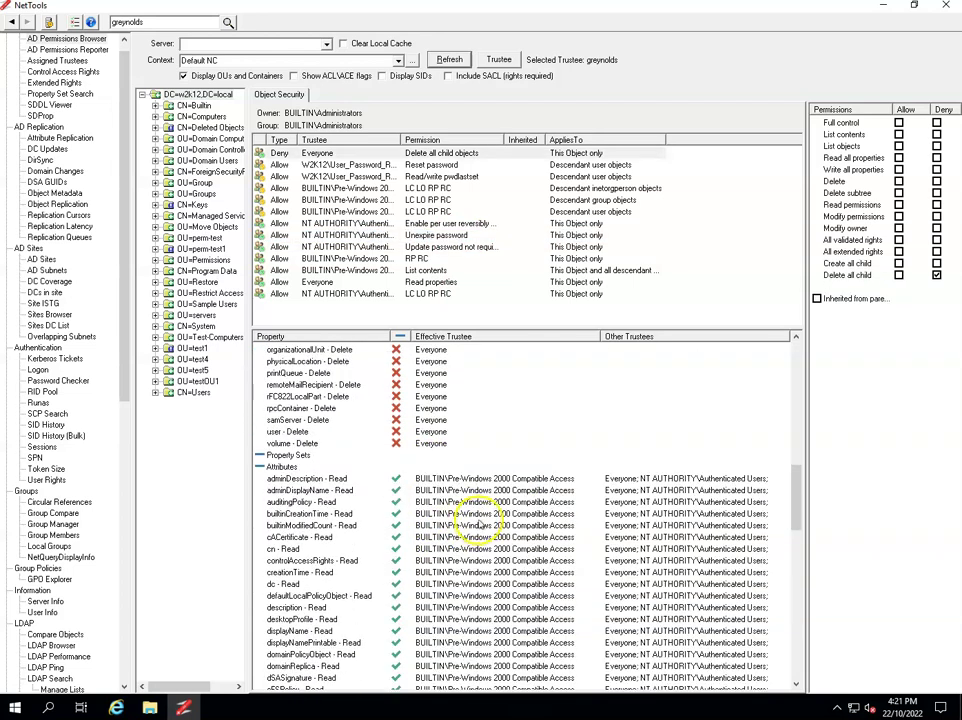
pyautogui.click(479, 524)
pyautogui.click(478, 502)
pyautogui.click(474, 536)
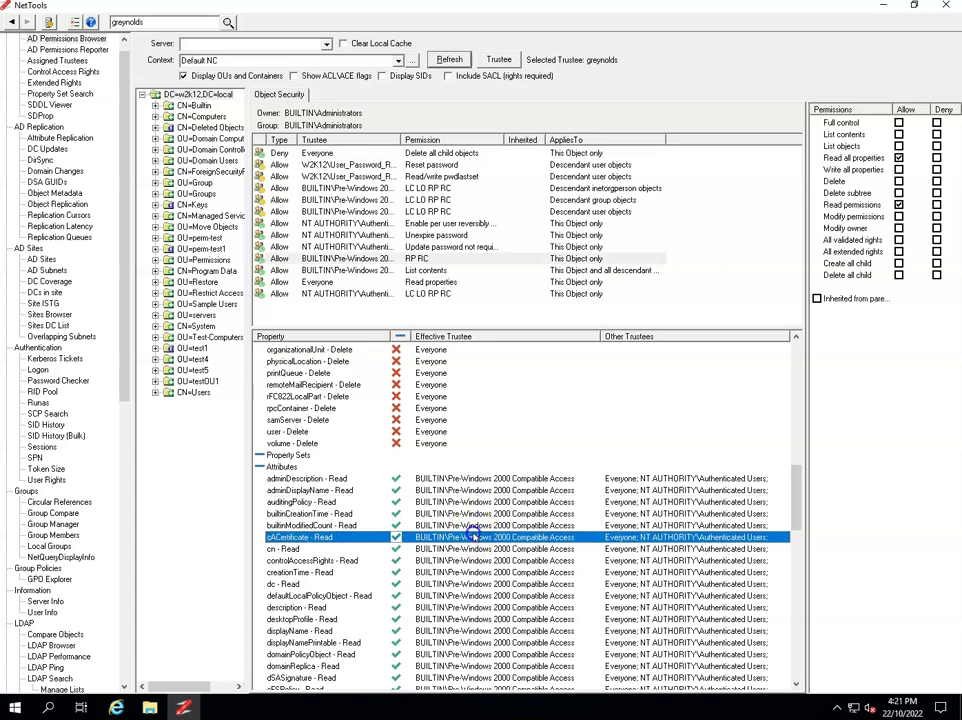
pyautogui.click(424, 408)
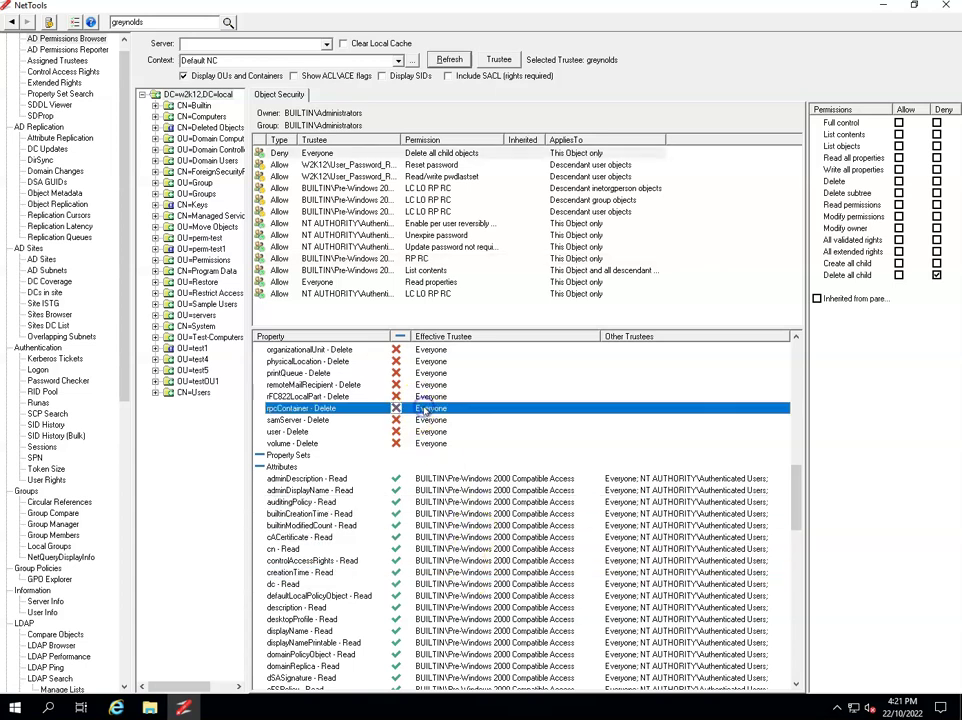
# - Show the access control entry that grants Read Permissions in the Permissions section
pyautogui.scroll(4, 428, 410)
pyautogui.scroll(20, 426, 410)
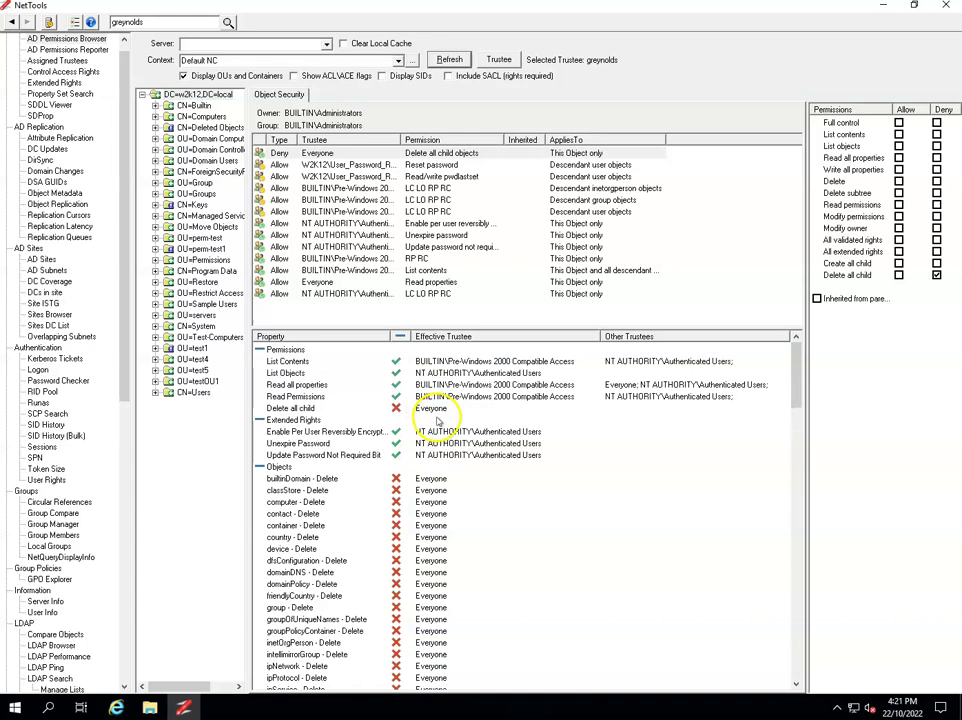
pyautogui.click(490, 397)
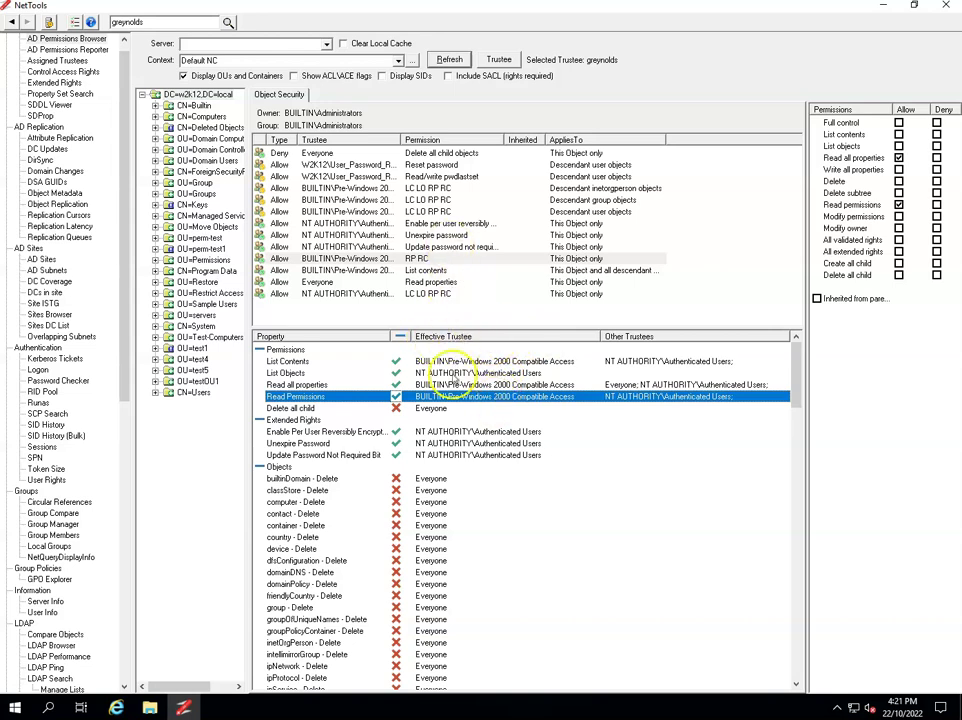
# - Trace Read all properties and Read Permissions to the access control entries that grant them
pyautogui.click(474, 385)
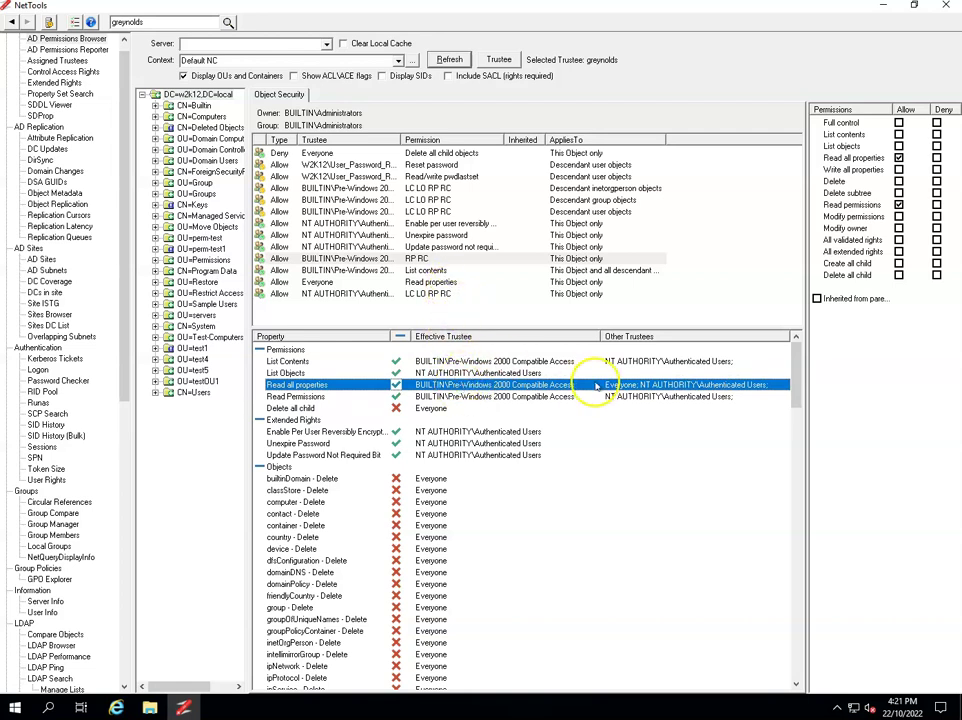
pyautogui.click(540, 397)
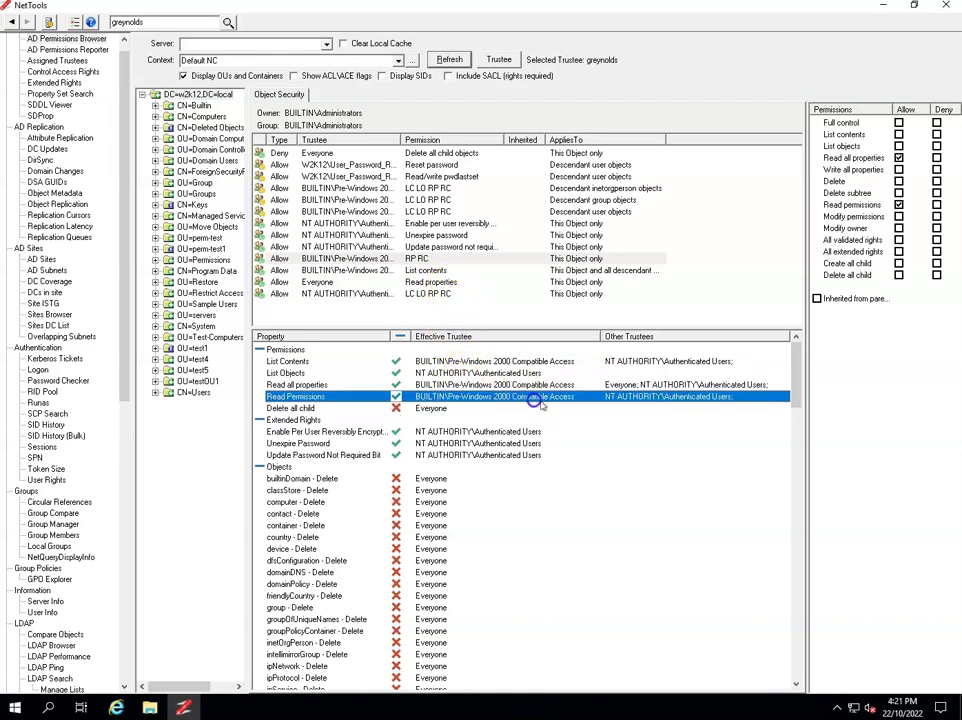
pyautogui.click(690, 386)
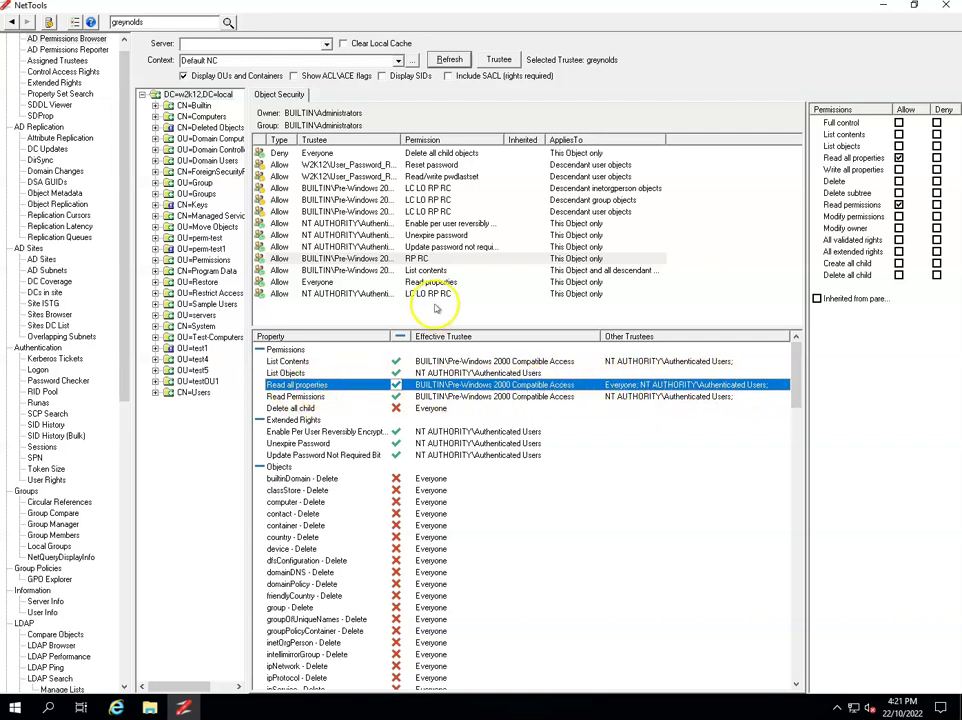
# - Inspect the Authenticated Users LC LO RP RC, Everyone Read properties, and Pre-Windows 2000 Compatible Access entries for descendant group and user objects
pyautogui.click(436, 294)
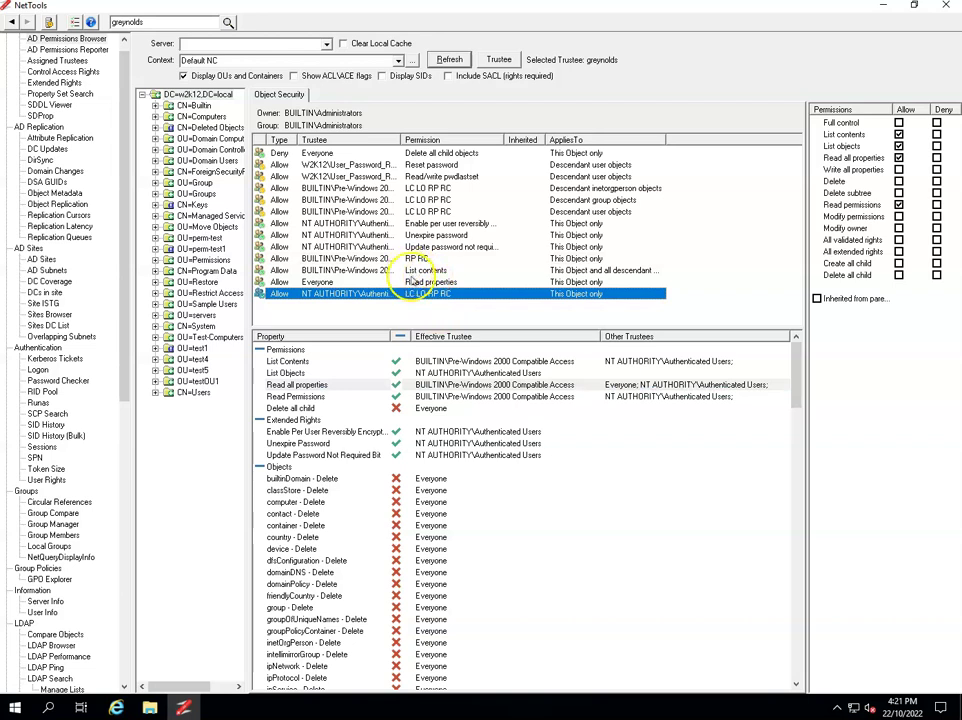
pyautogui.click(430, 282)
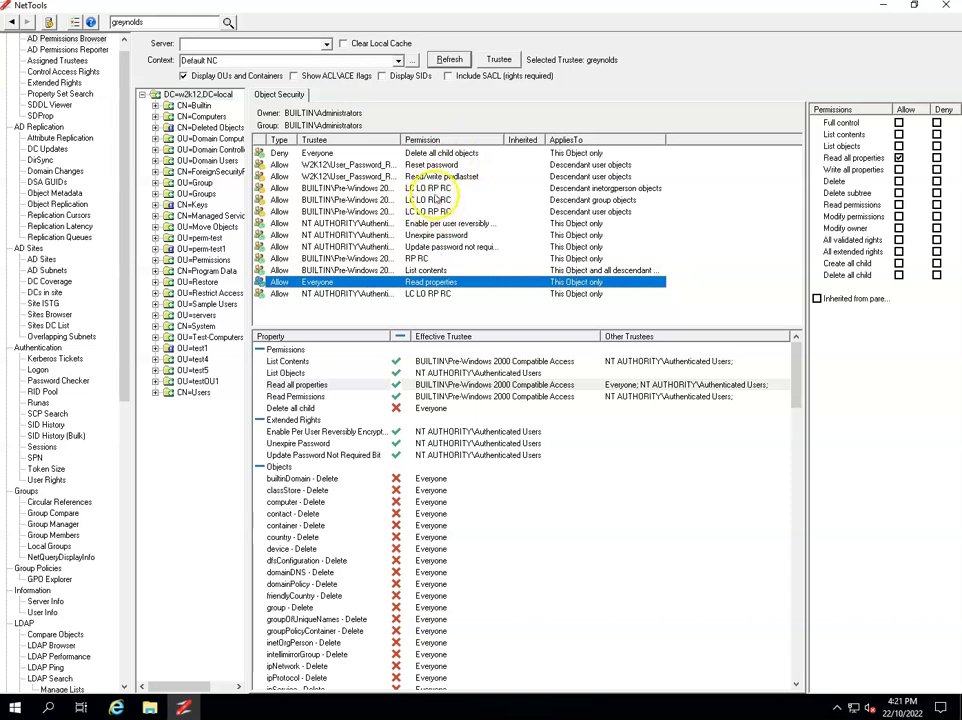
pyautogui.click(437, 200)
pyautogui.click(437, 211)
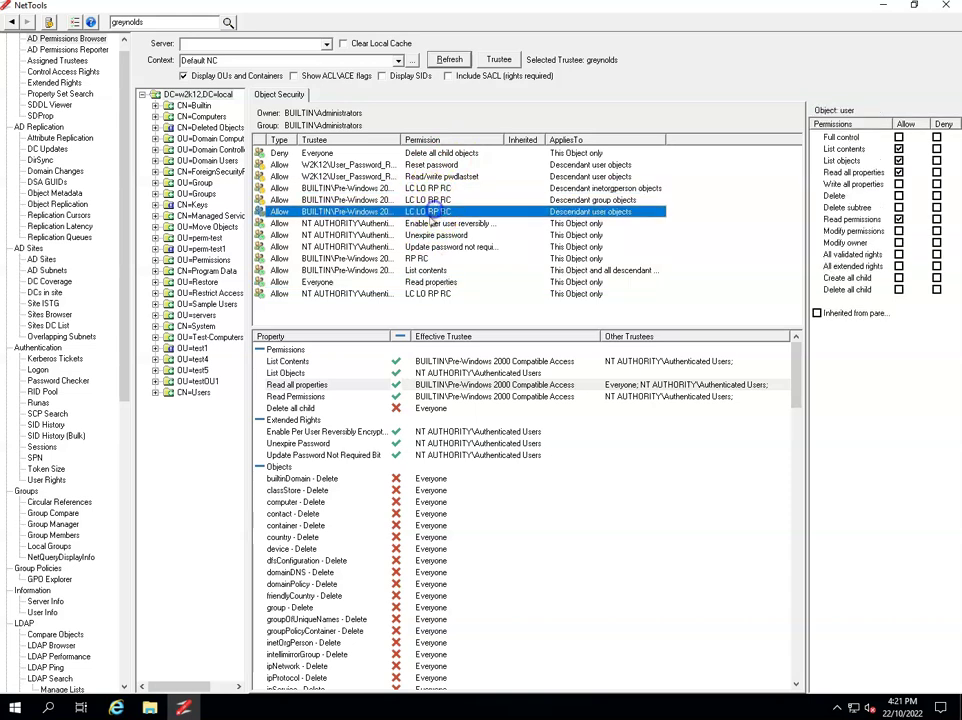
# - Trace Read all properties, List Objects and List Contents to their access control entries
pyautogui.click(510, 386)
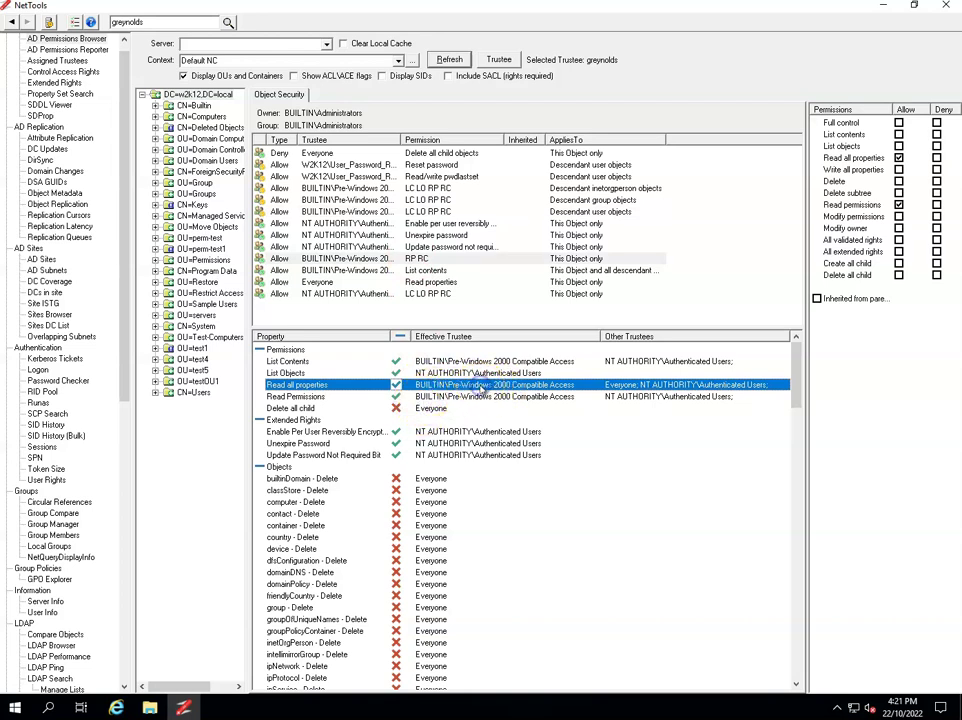
pyautogui.click(480, 372)
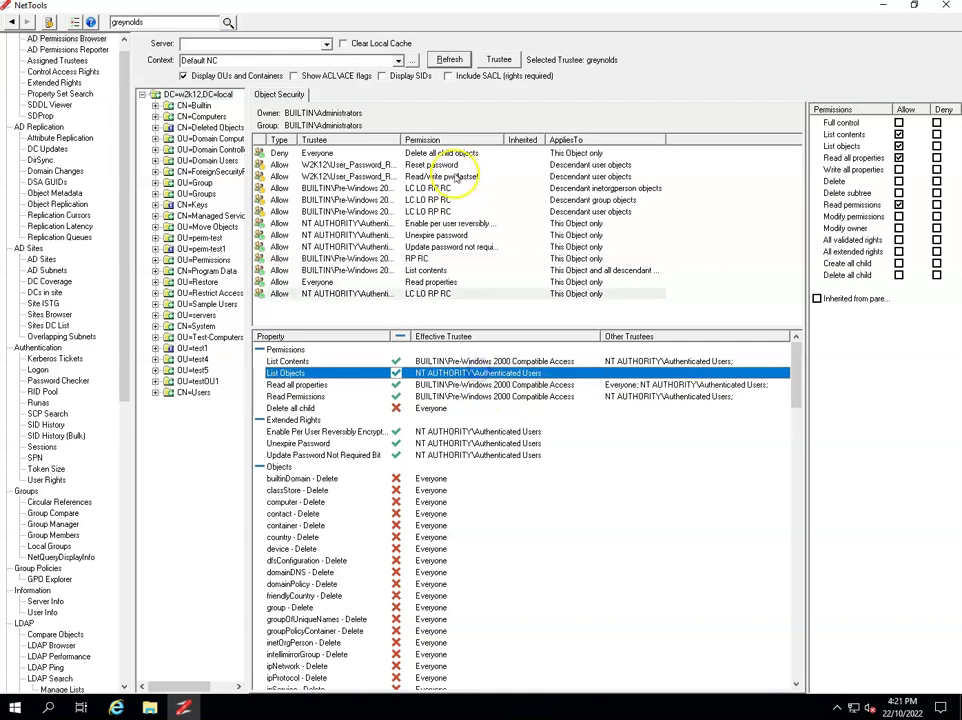
pyautogui.click(462, 361)
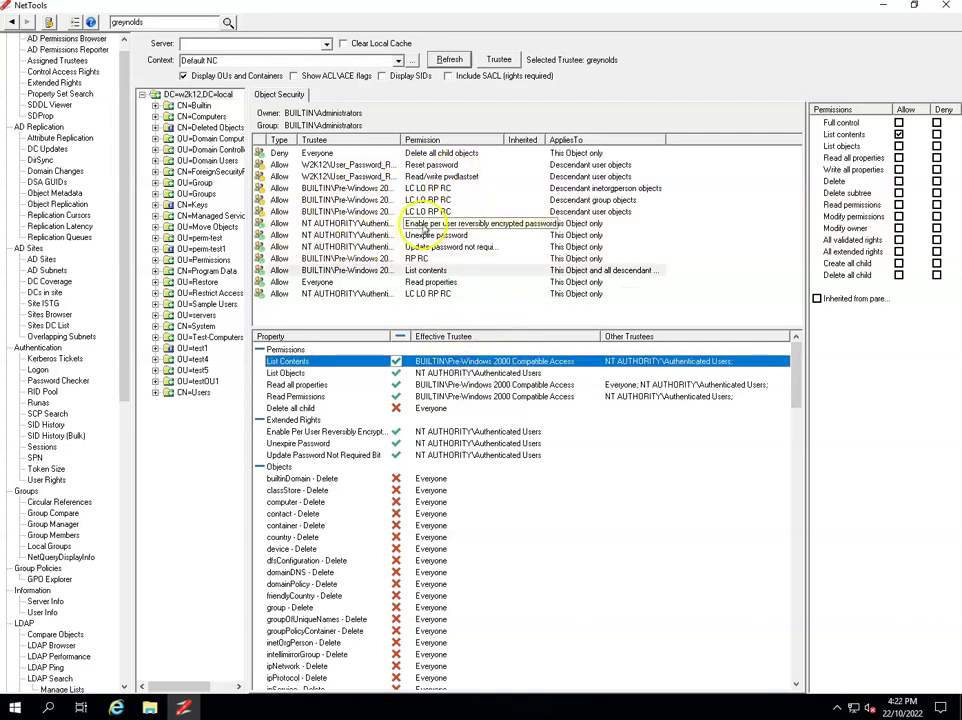
# - Limit the property list in turn to the Enable per user reversibly encrypted password, Unexpire password and Update password not required entries
pyautogui.click(422, 224)
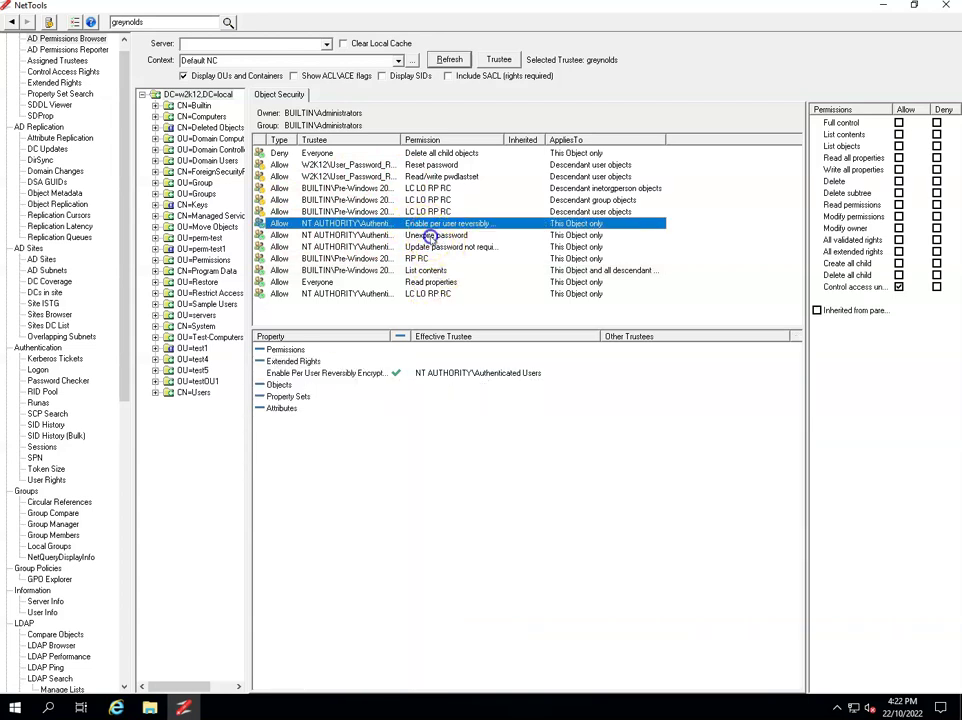
pyautogui.click(430, 236)
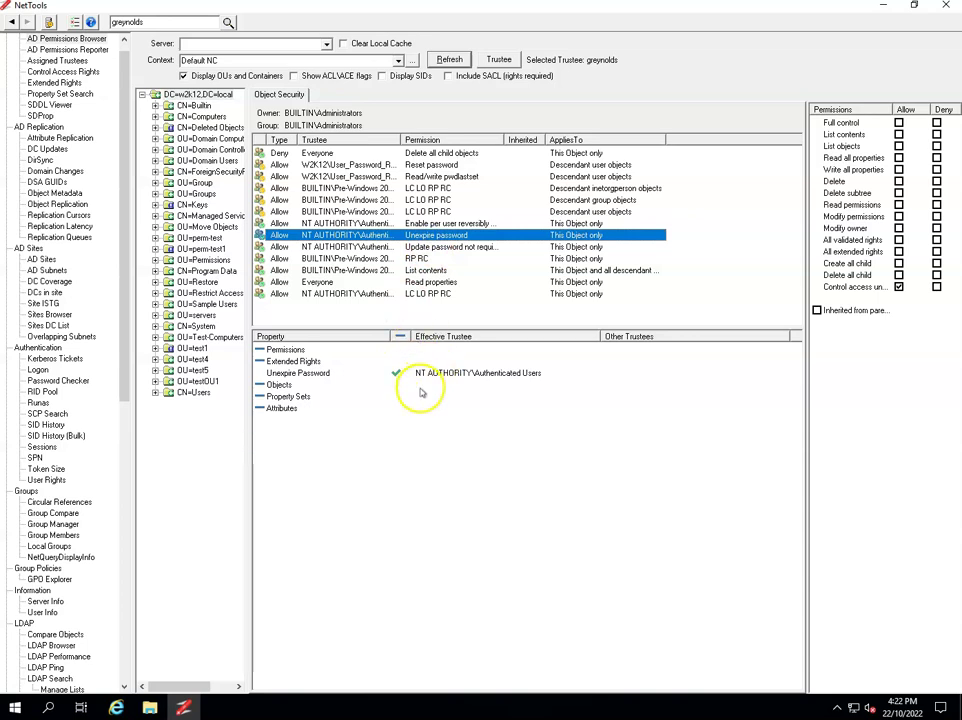
pyautogui.click(420, 248)
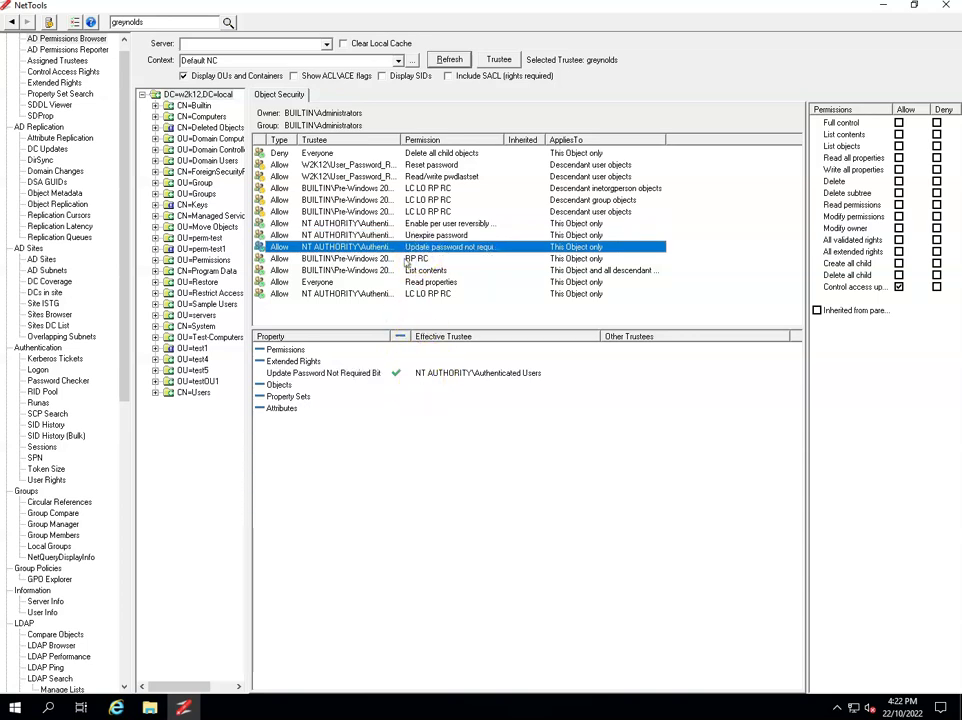
# - Limit the property list in turn to the RP RC, List contents, Read properties and Authenticated Users LC LO RP RC entries, and review the last
pyautogui.click(408, 259)
pyautogui.click(430, 271)
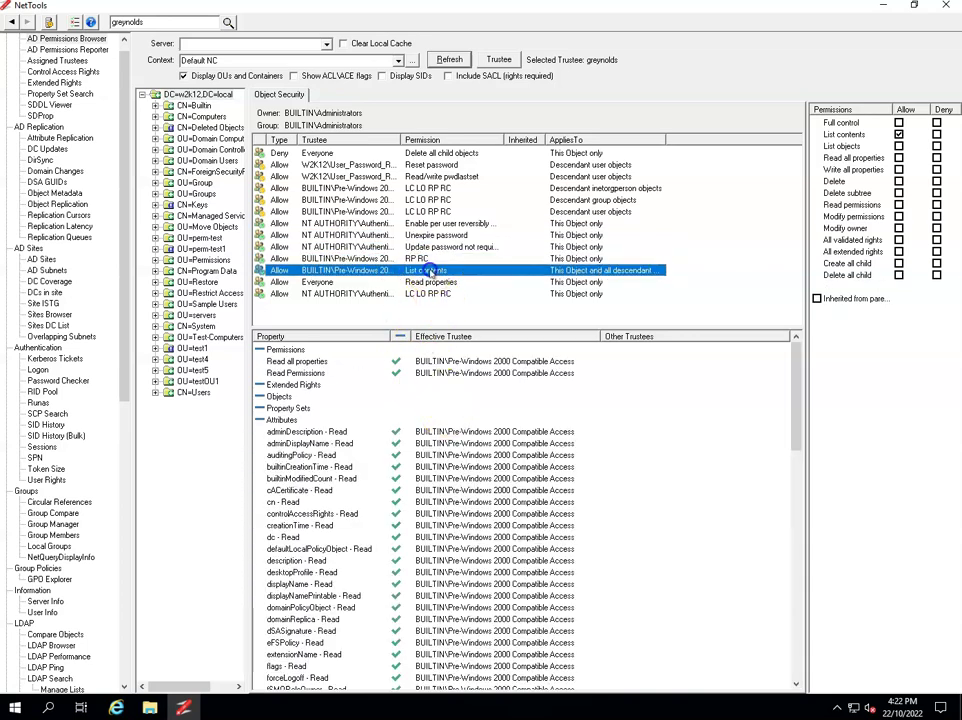
pyautogui.click(437, 283)
pyautogui.click(437, 293)
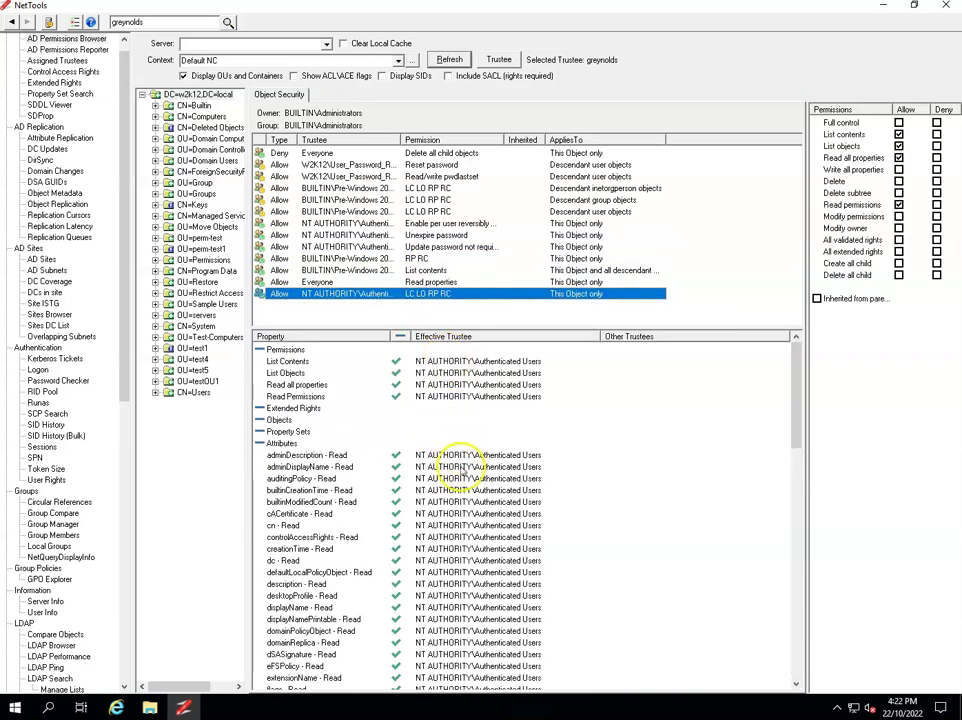
pyautogui.scroll(-20, 455, 470)
pyautogui.scroll(20, 462, 505)
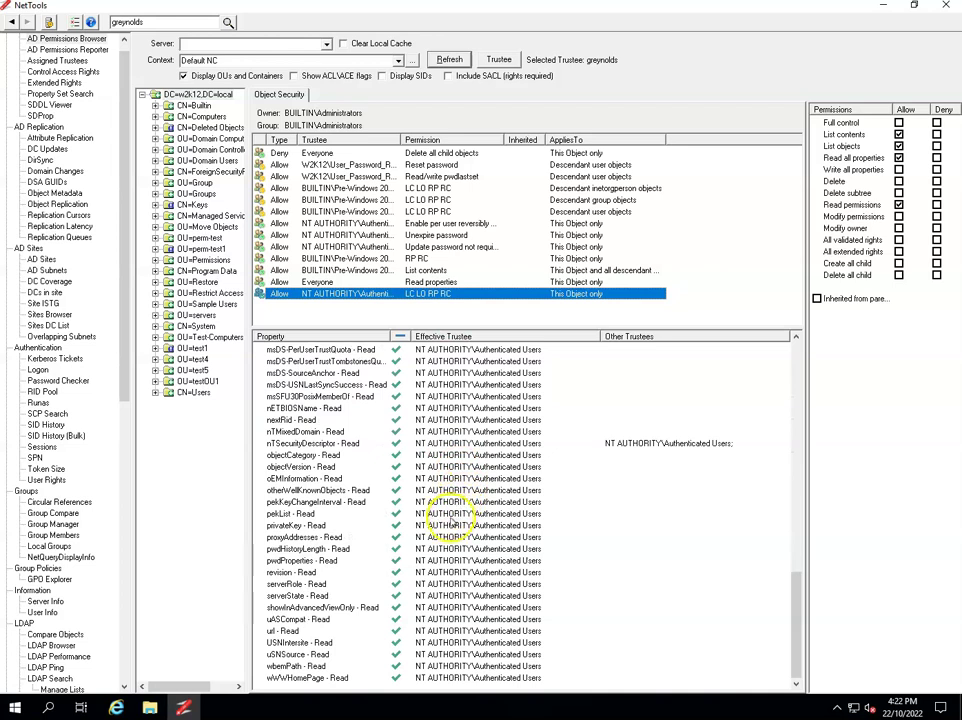
pyautogui.scroll(3, 452, 521)
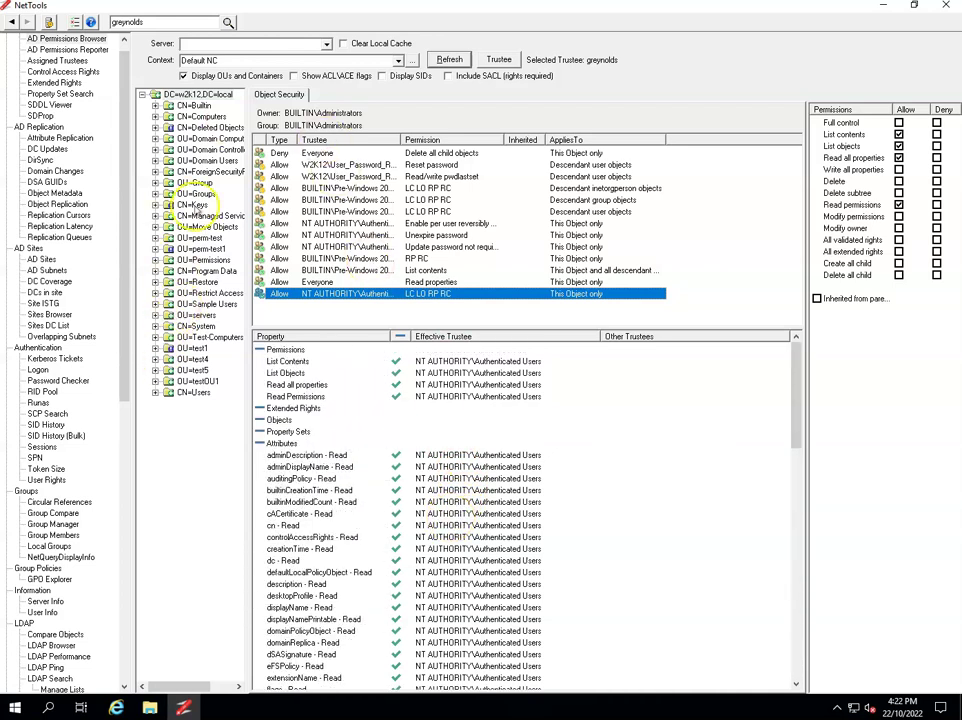
# - Turn off Display OUs and Containers, expand OU=test1, and show its permissions with the Trustee column widened to fit the names
pyautogui.click(183, 76)
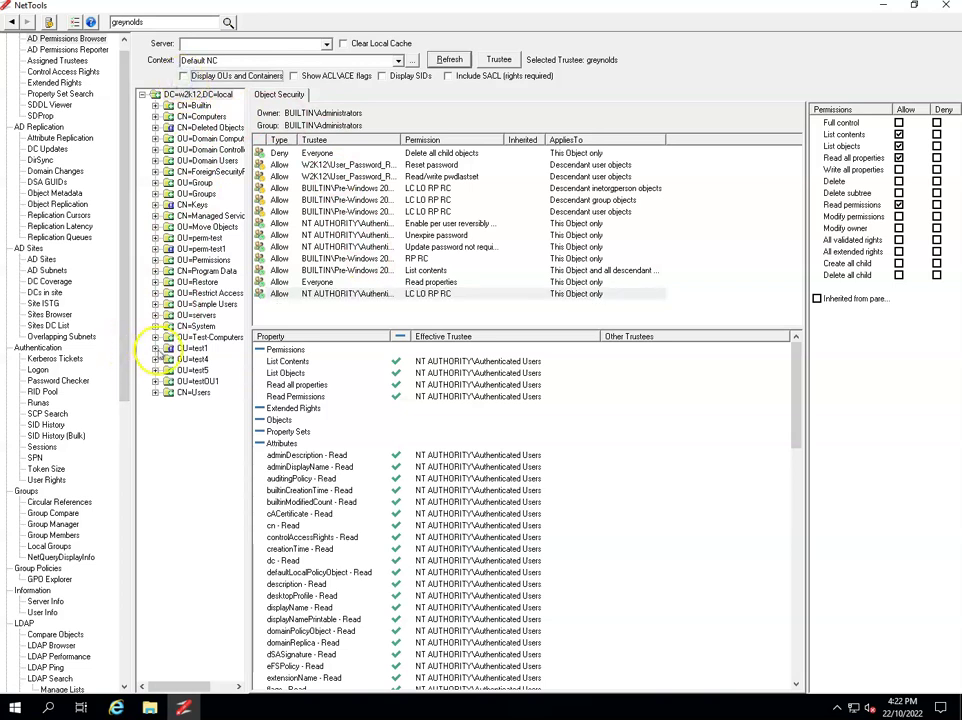
pyautogui.click(155, 348)
pyautogui.click(190, 260)
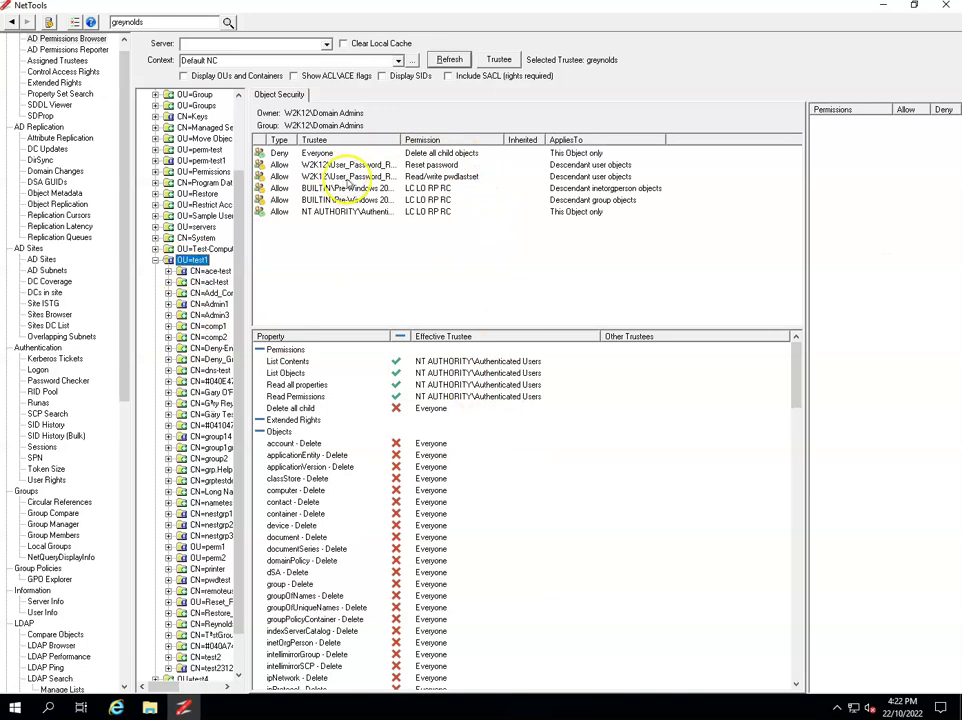
pyautogui.moveTo(398, 139); pyautogui.dragTo(473, 140)
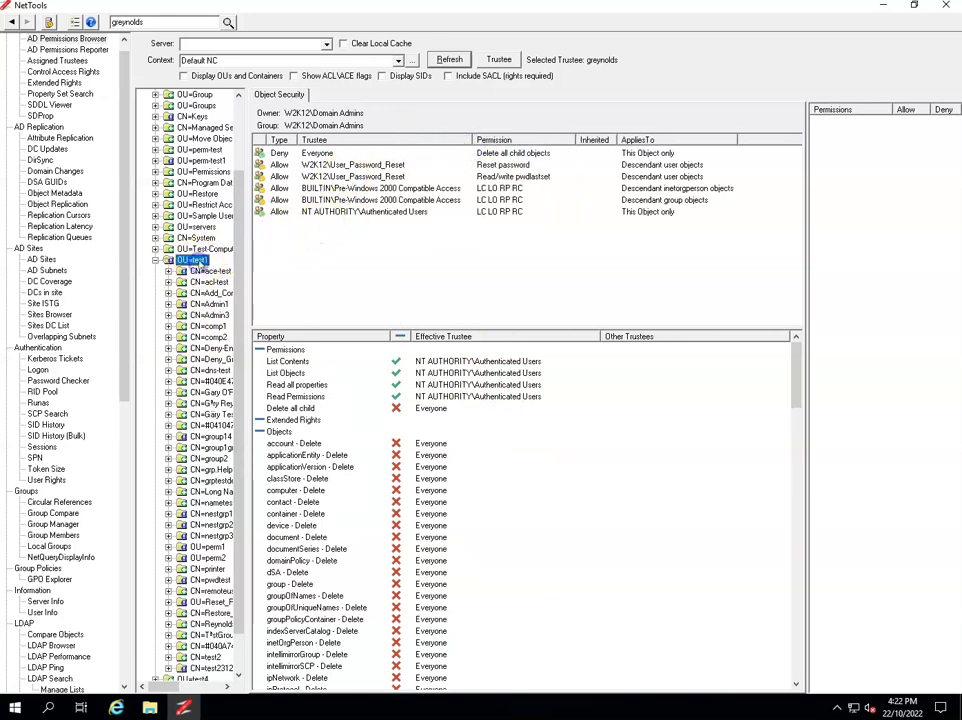
# - Clear the selected trustee to list all entries on OU=test1, and show the W2K12\Deny-Enum entry's permission details
pyautogui.click(499, 60)
pyautogui.click(596, 253)
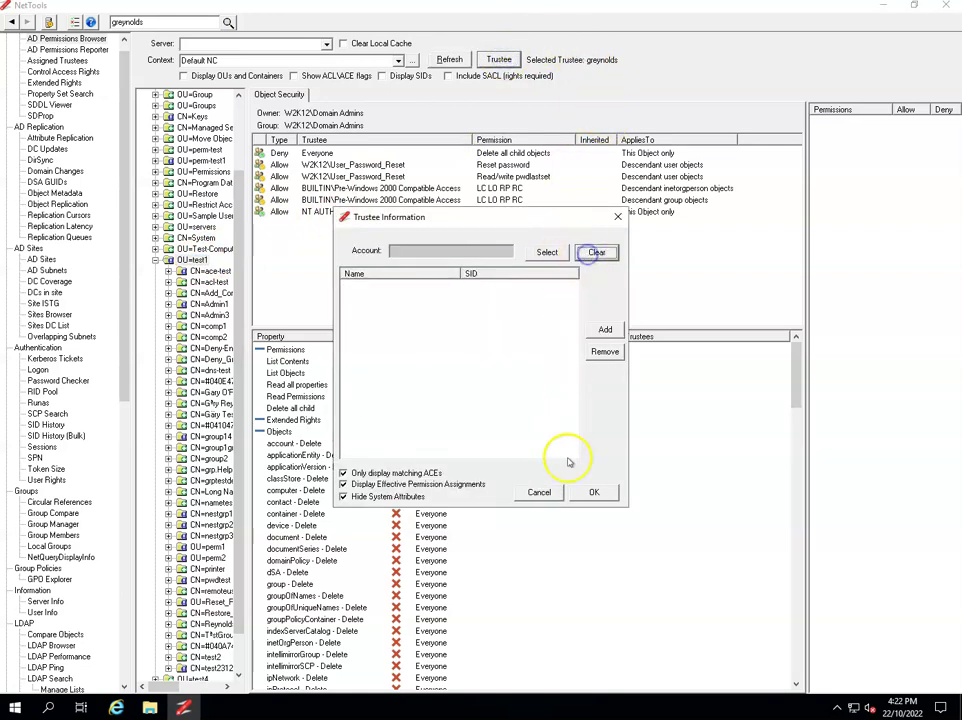
pyautogui.click(593, 492)
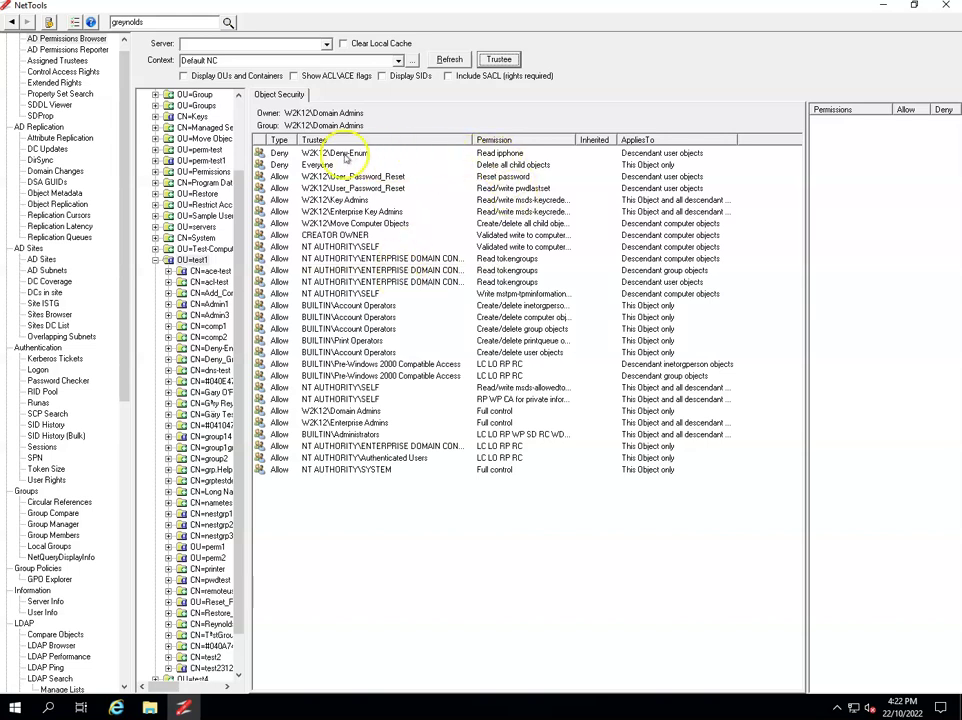
pyautogui.click(329, 153)
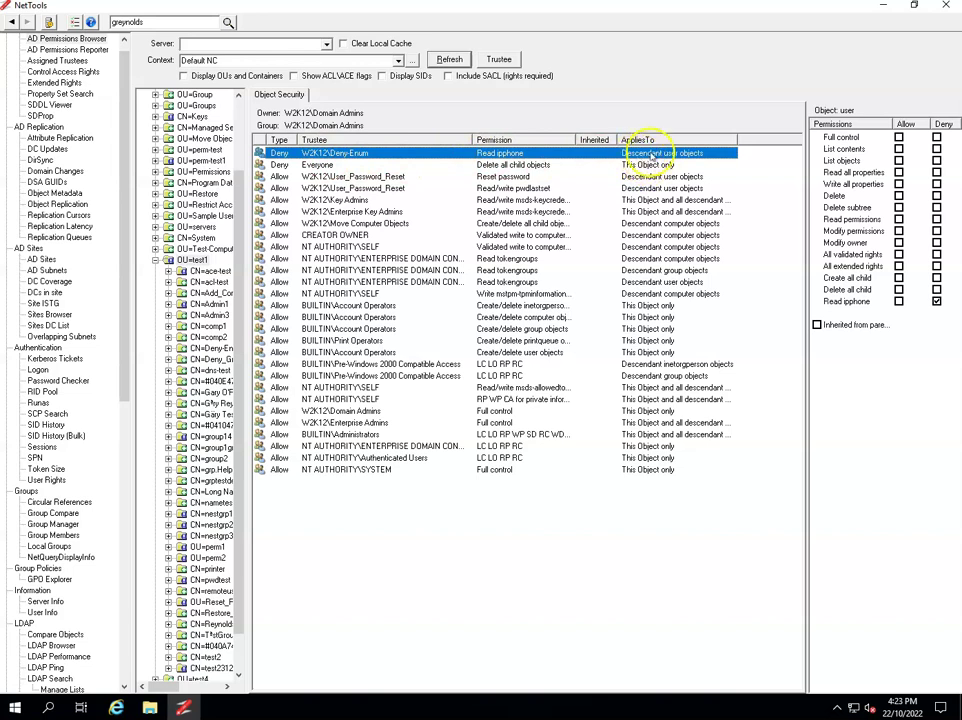
# - Show the permissions of the CN=remoteus… user under OU=test1, and inspect its inherited Deny-Enum entry in a widened permissions pane
pyautogui.click(211, 591)
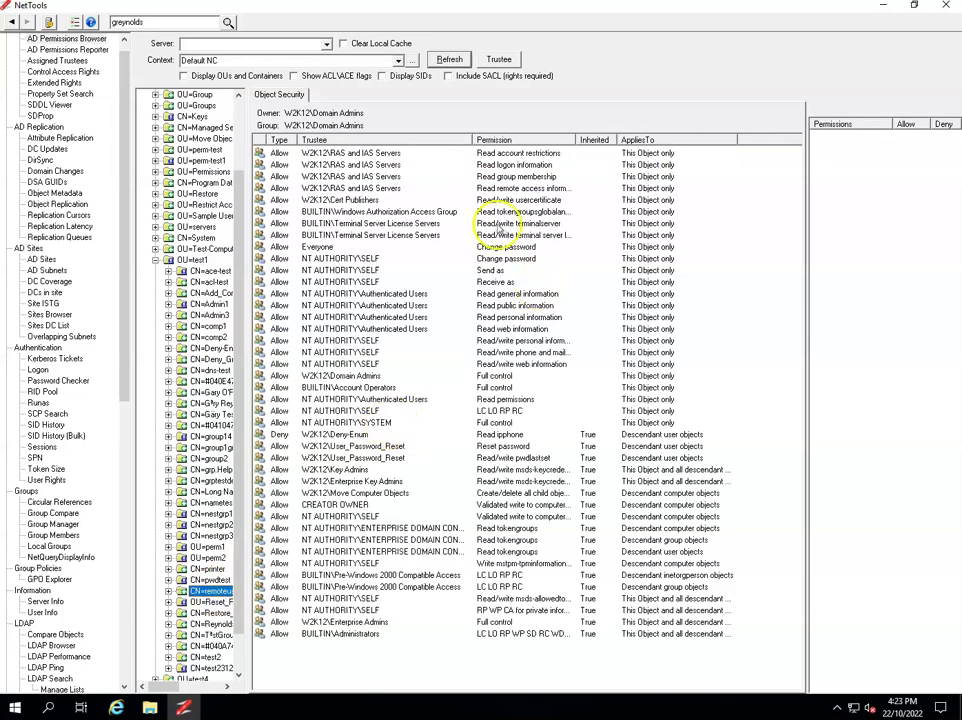
pyautogui.click(520, 435)
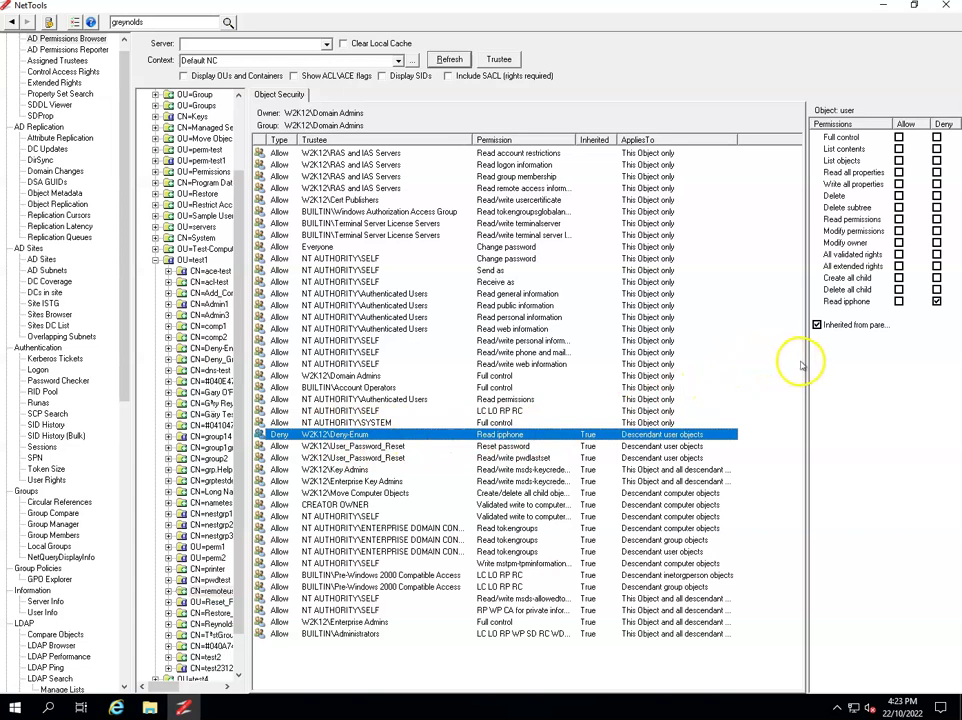
pyautogui.moveTo(807, 365); pyautogui.dragTo(775, 360)
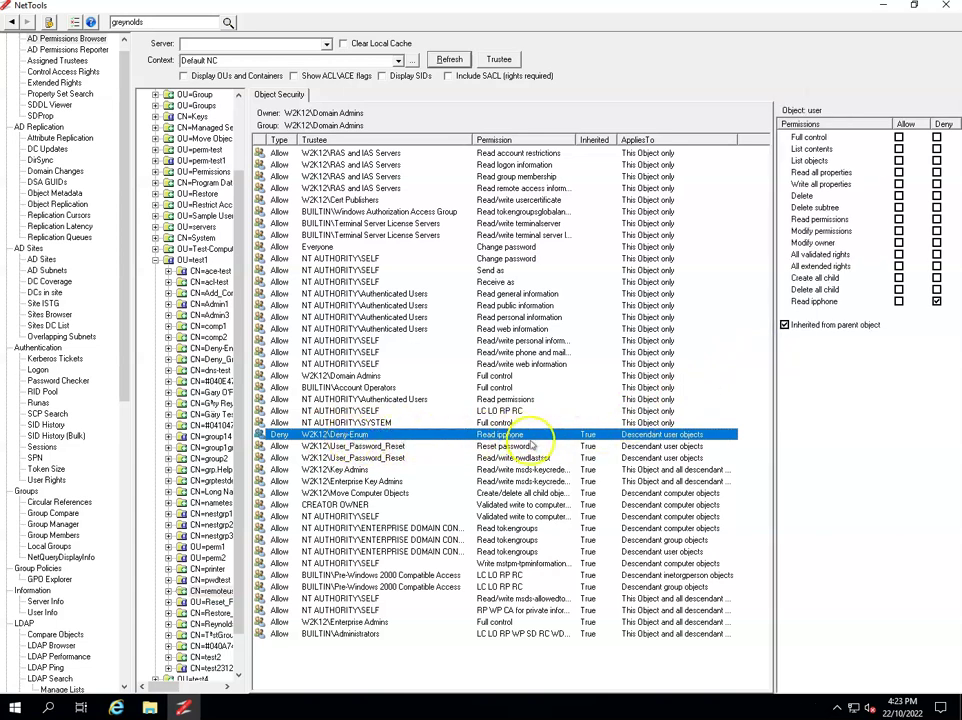
# - Set deny-enum as the trustee for the effective permissions of the chosen user object
pyautogui.click(499, 60)
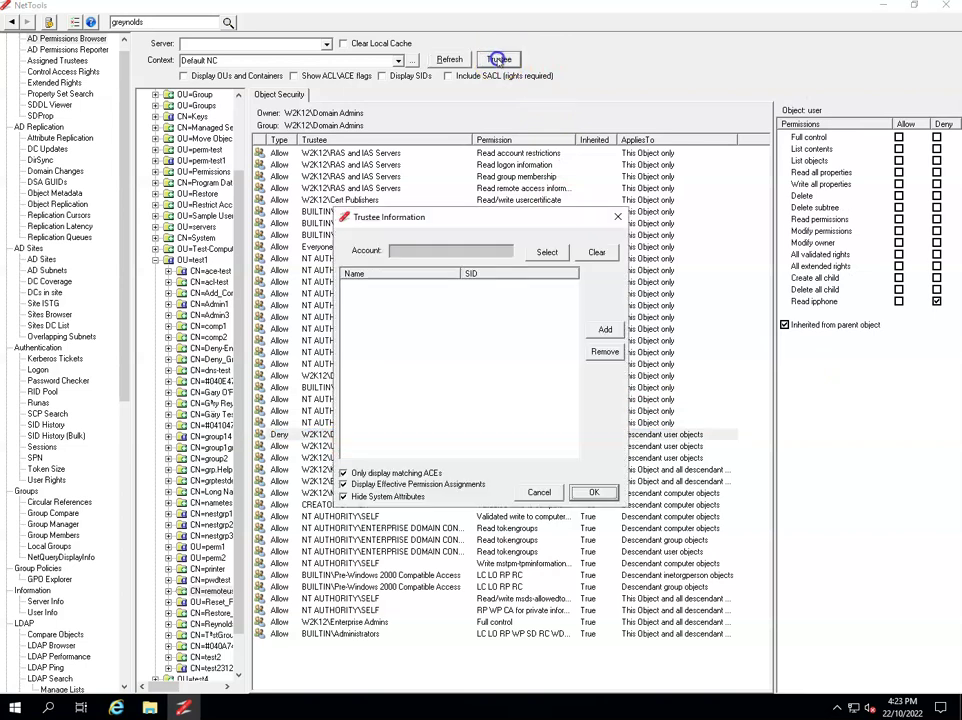
pyautogui.click(548, 252)
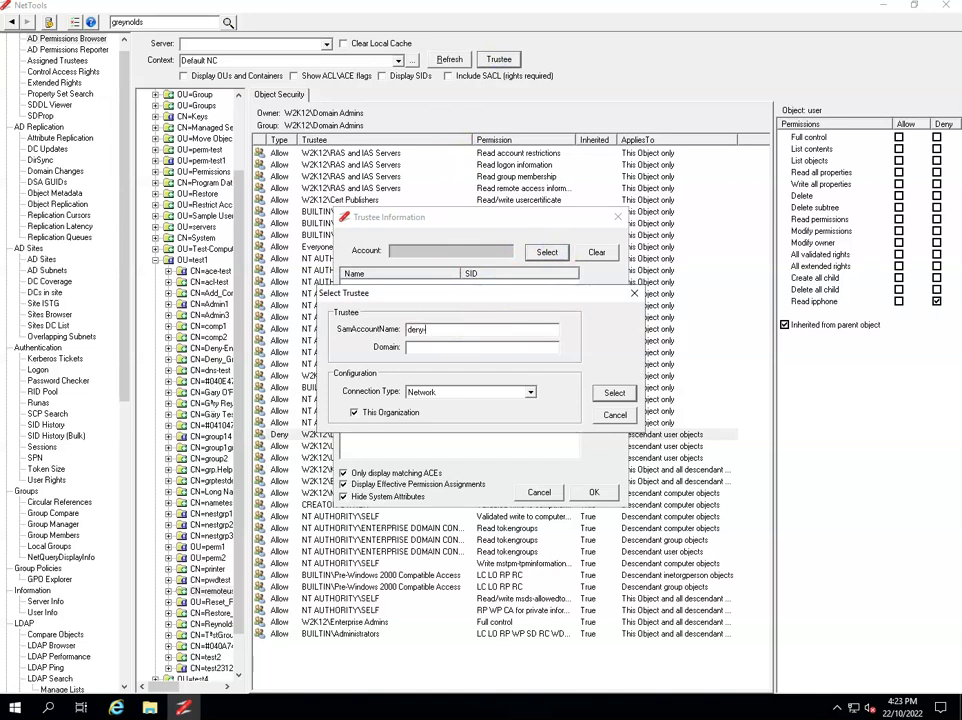
pyautogui.click(612, 392)
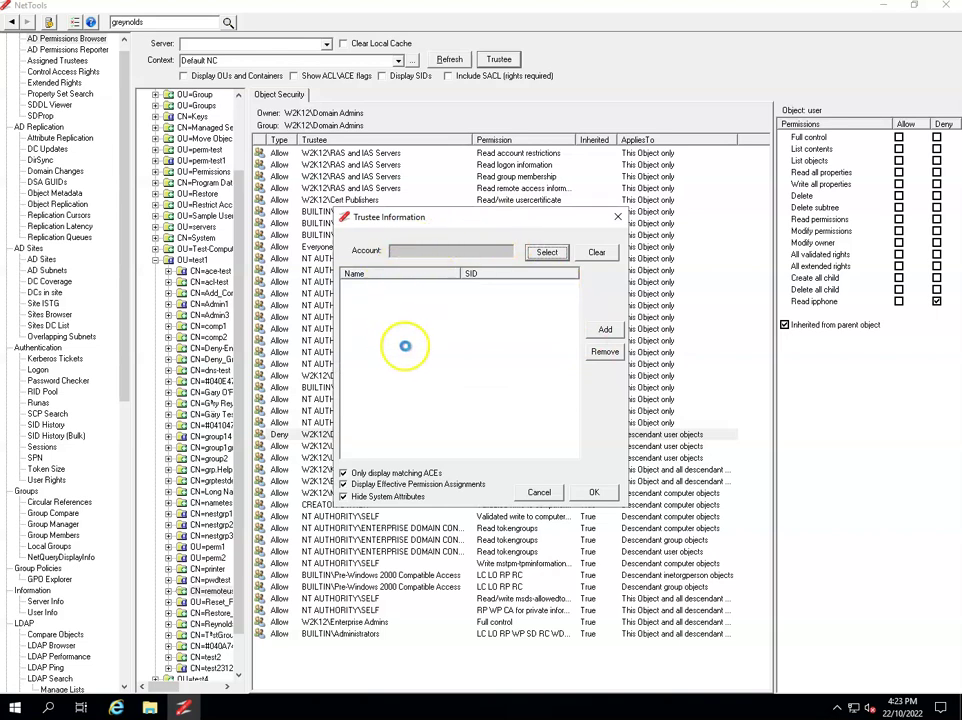
pyautogui.click(593, 492)
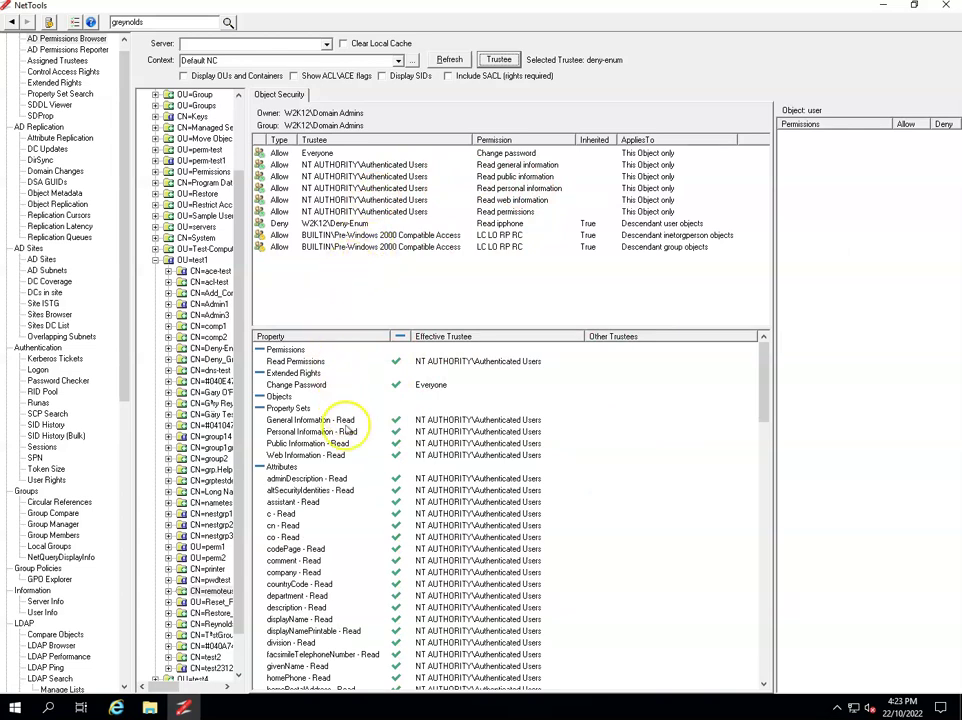
# - Trace the ipPhone - Read attribute to the entry that sets it, and inspect the inherited W2K12\Deny-Enum entry
pyautogui.scroll(-8, 337, 556)
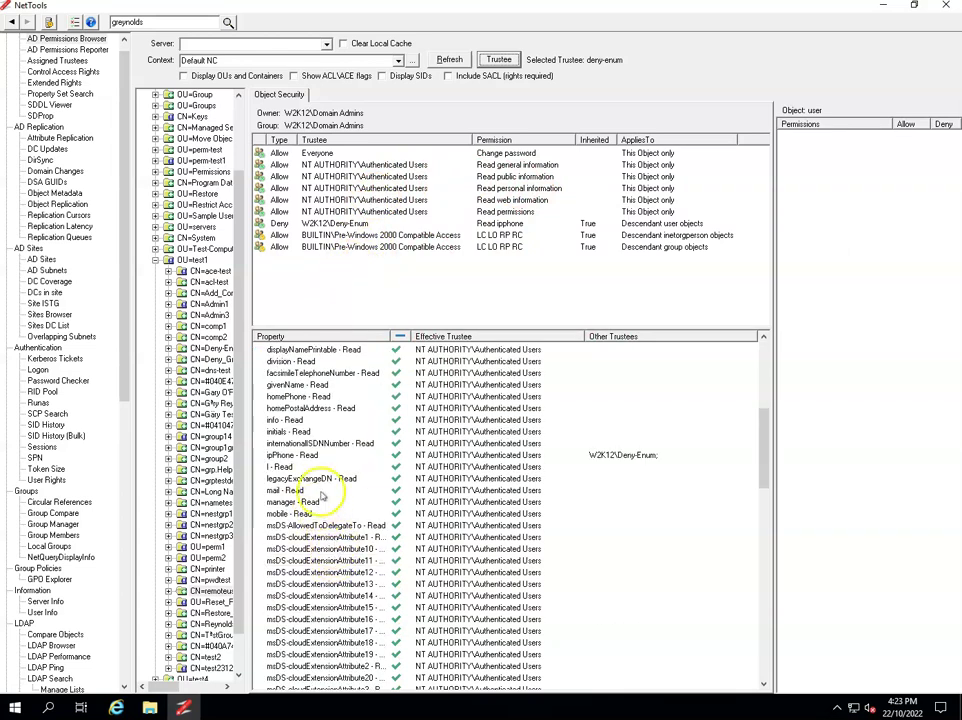
pyautogui.click(300, 455)
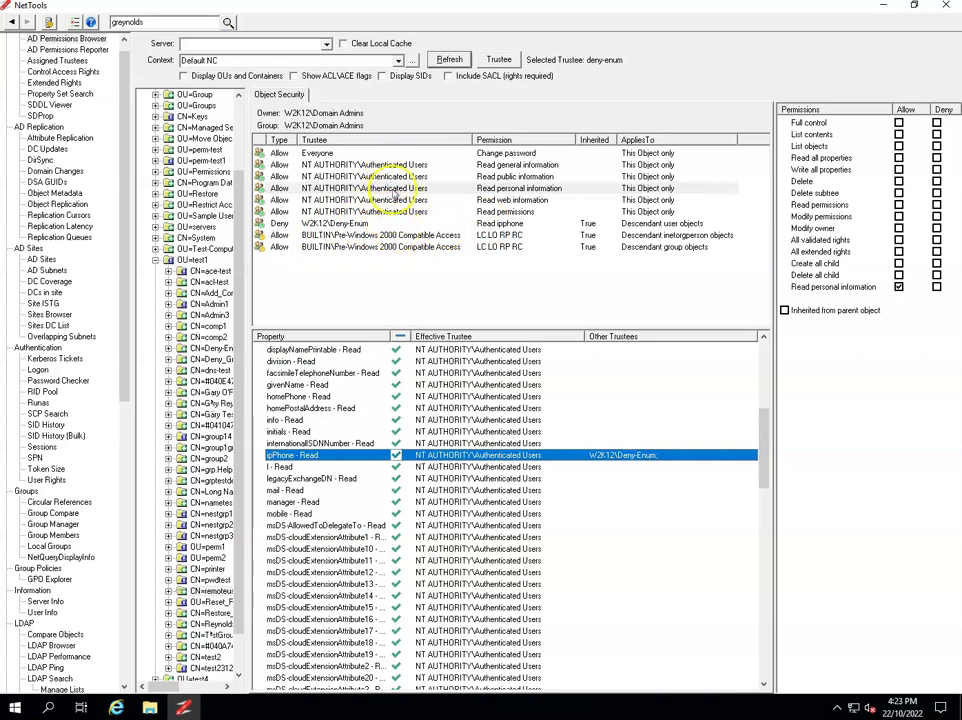
pyautogui.click(378, 225)
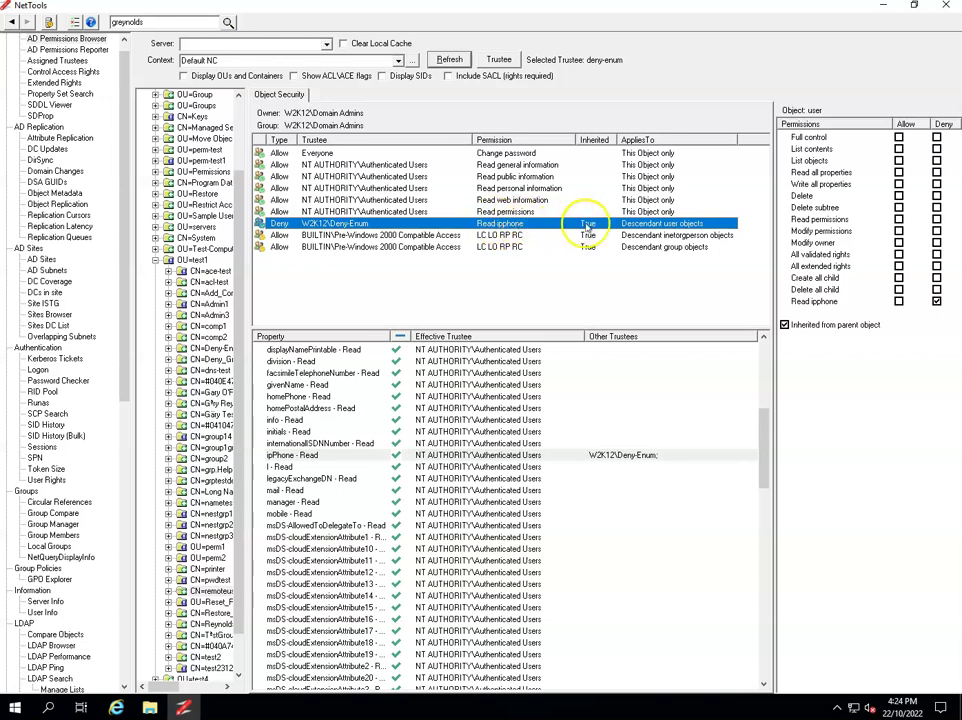
# - Limit the property list to the W2K12\Deny-Enum entry, and reset the view to the full effective permissions
pyautogui.click(420, 226)
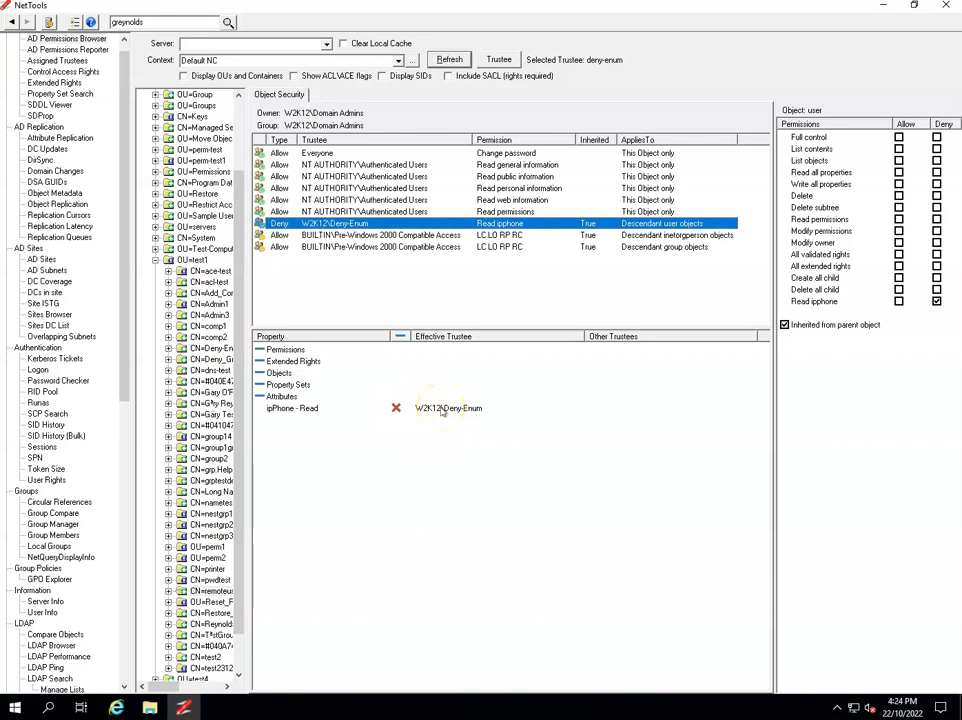
pyautogui.rightClick(431, 236)
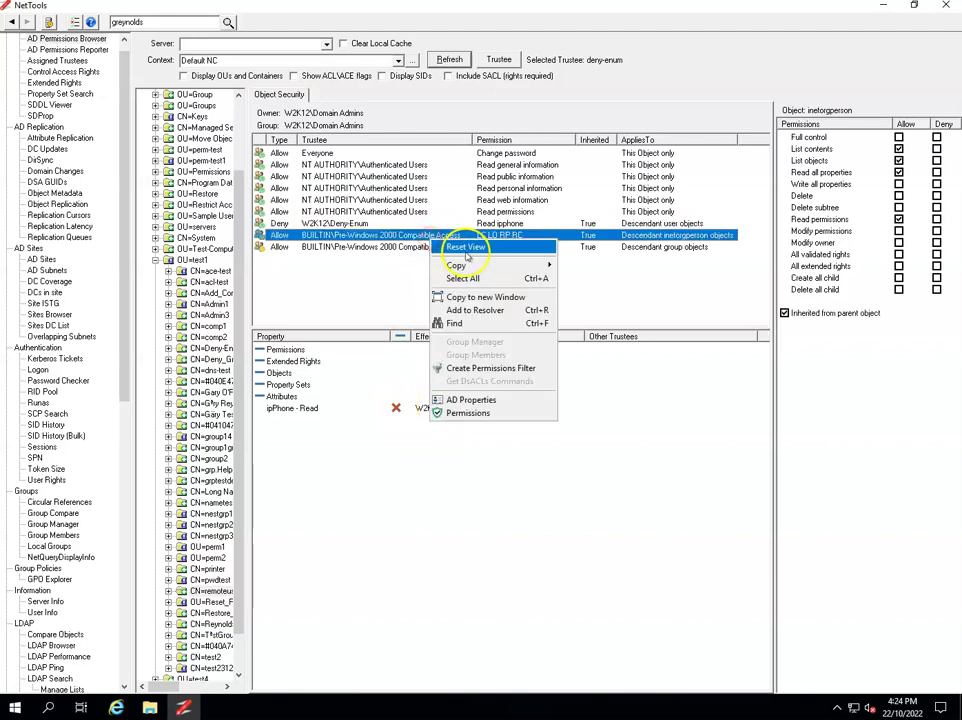
pyautogui.click(471, 249)
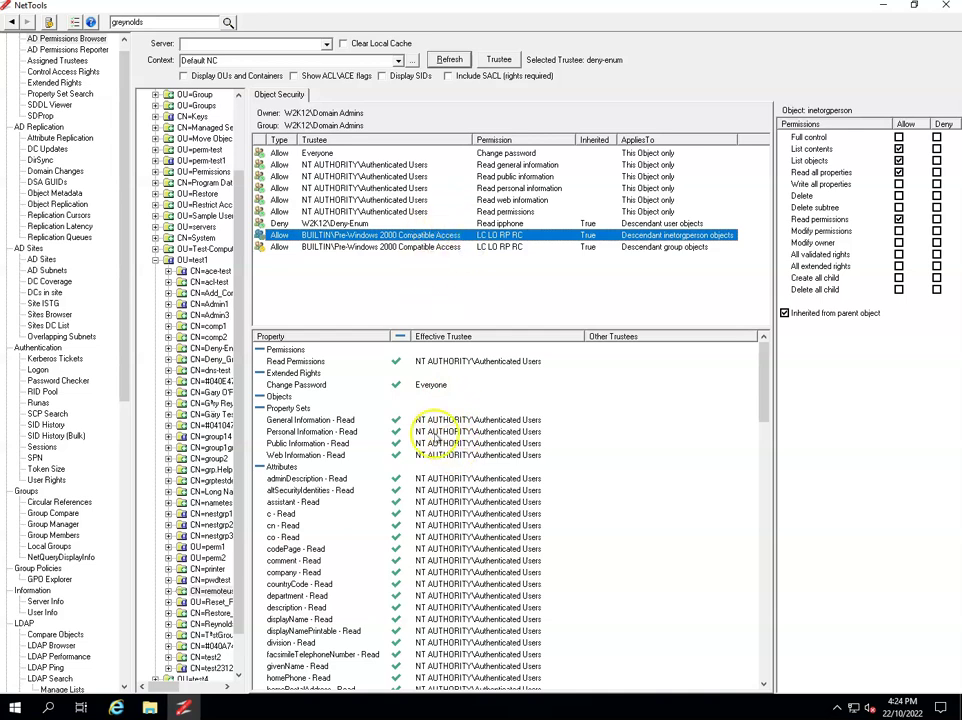
# - Trace the ipPhone - Read attribute to its granting entry, and select the Read personal information entry of NT AUTHORITY\Authenticated Users
pyautogui.scroll(-3, 428, 515)
pyautogui.scroll(-2, 428, 515)
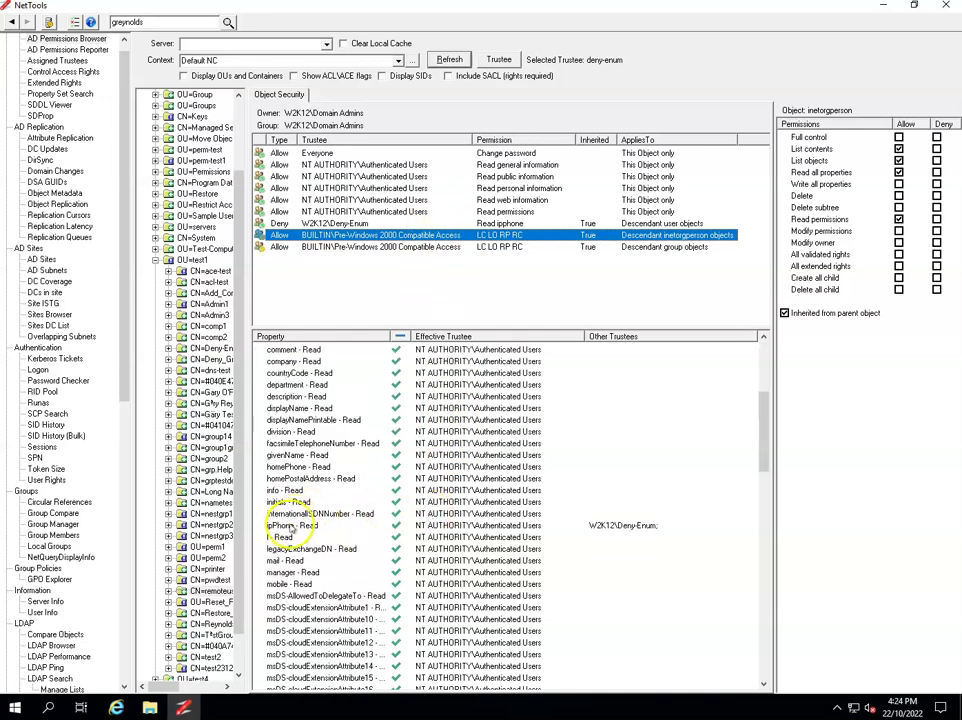
pyautogui.click(435, 525)
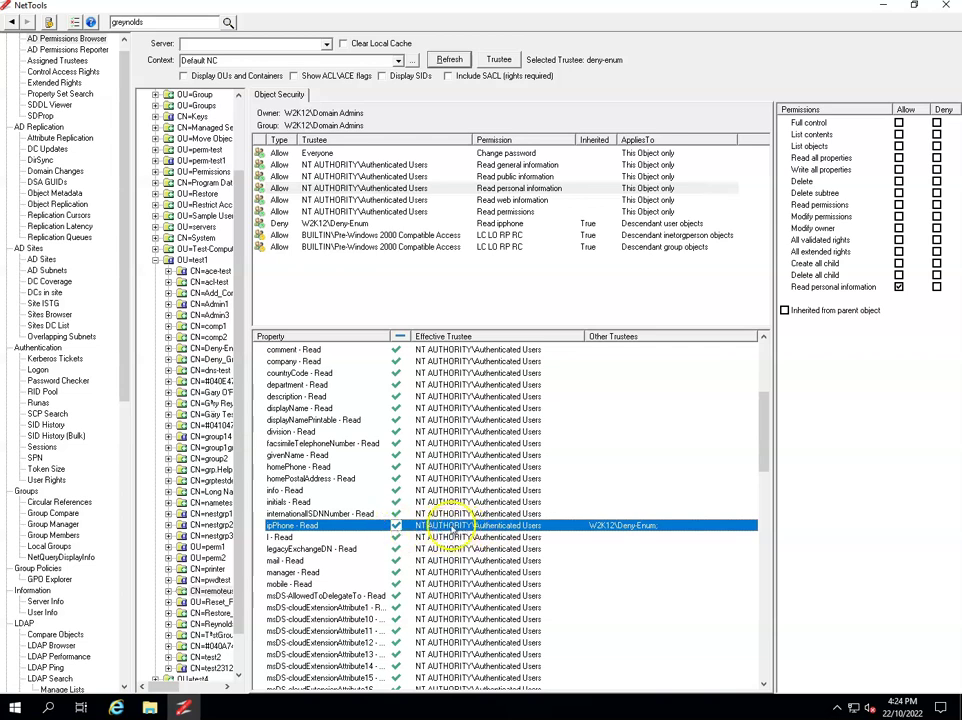
pyautogui.click(460, 188)
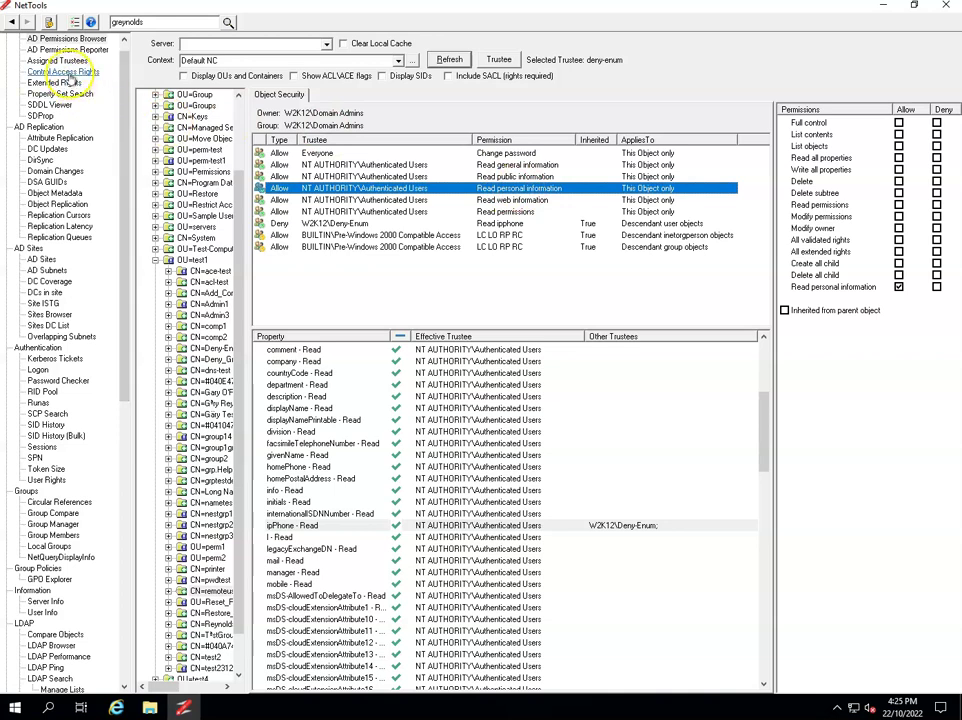
# - Load the domain's Control Access Rights, and examine the attributes of the Personal Information property set, including ipPhone
pyautogui.click(63, 72)
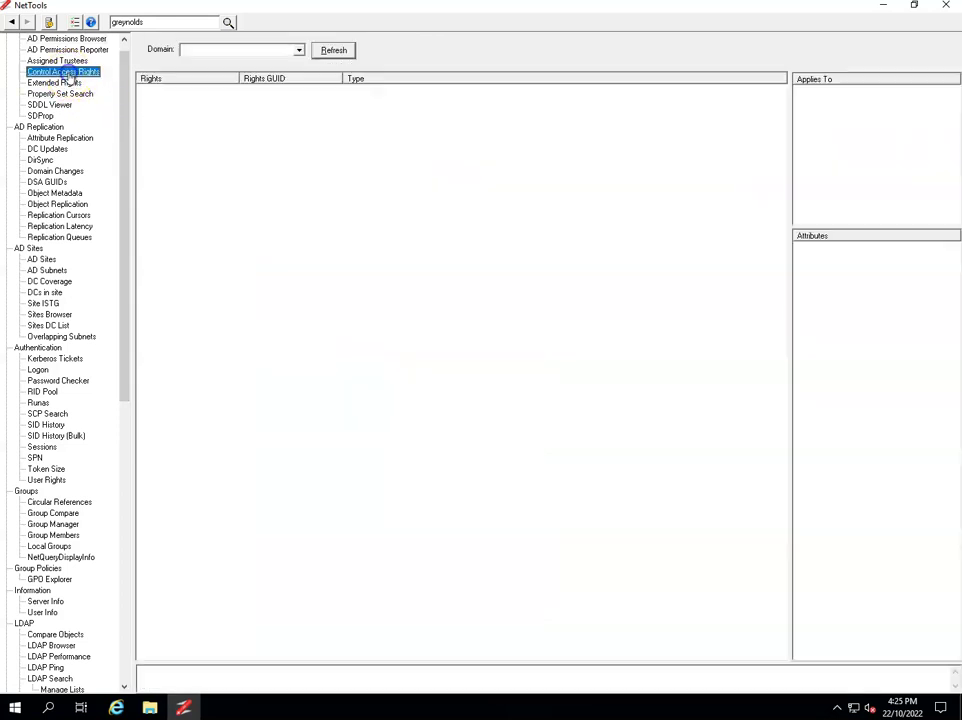
pyautogui.click(341, 50)
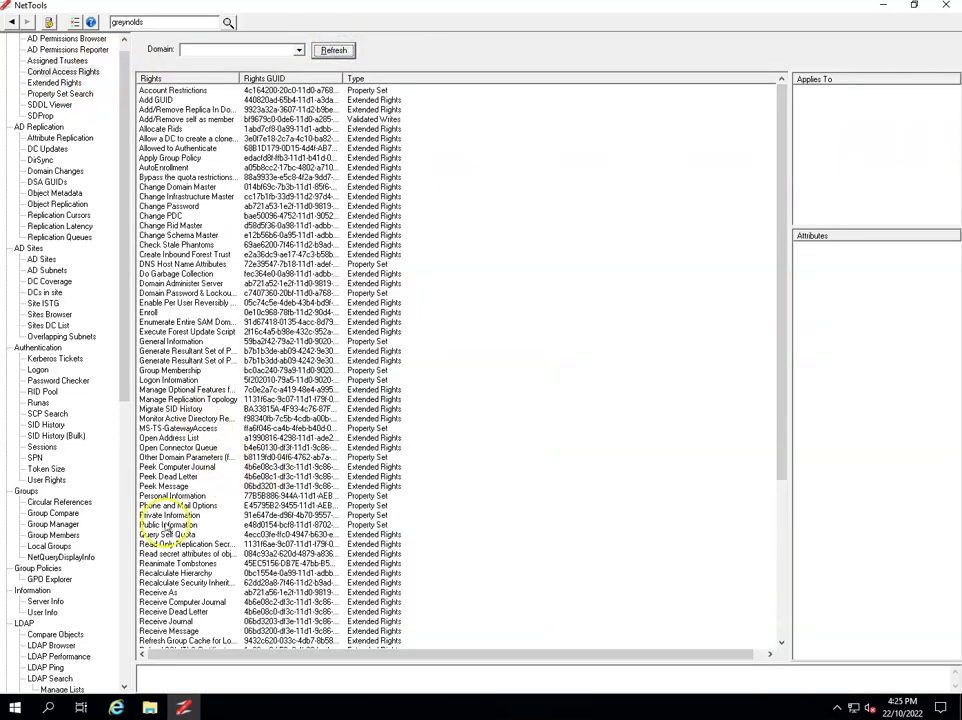
pyautogui.click(168, 496)
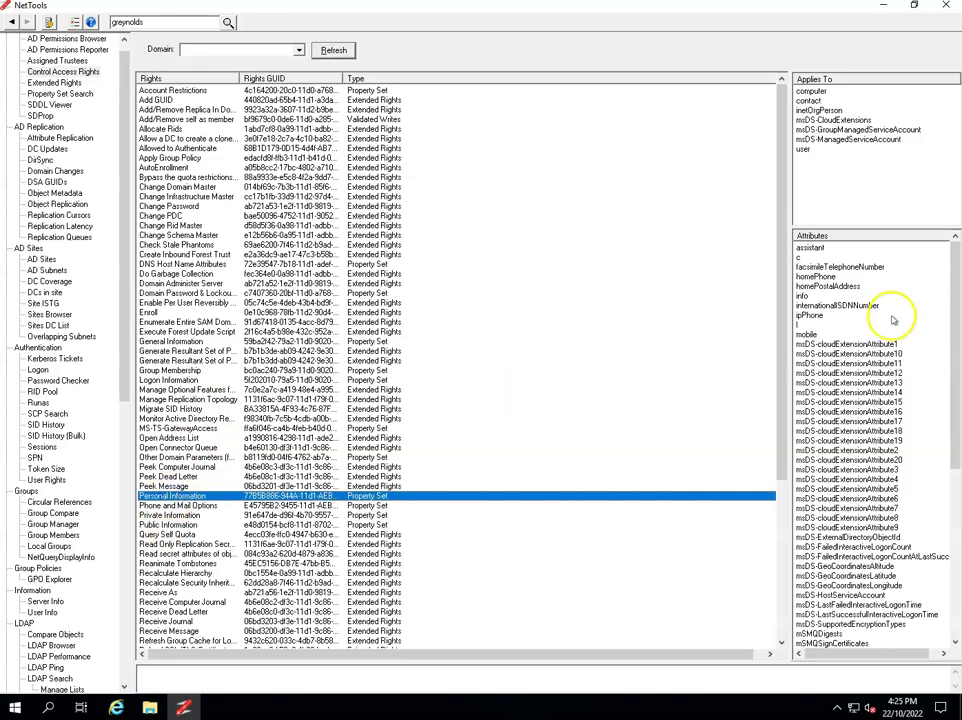
pyautogui.click(815, 316)
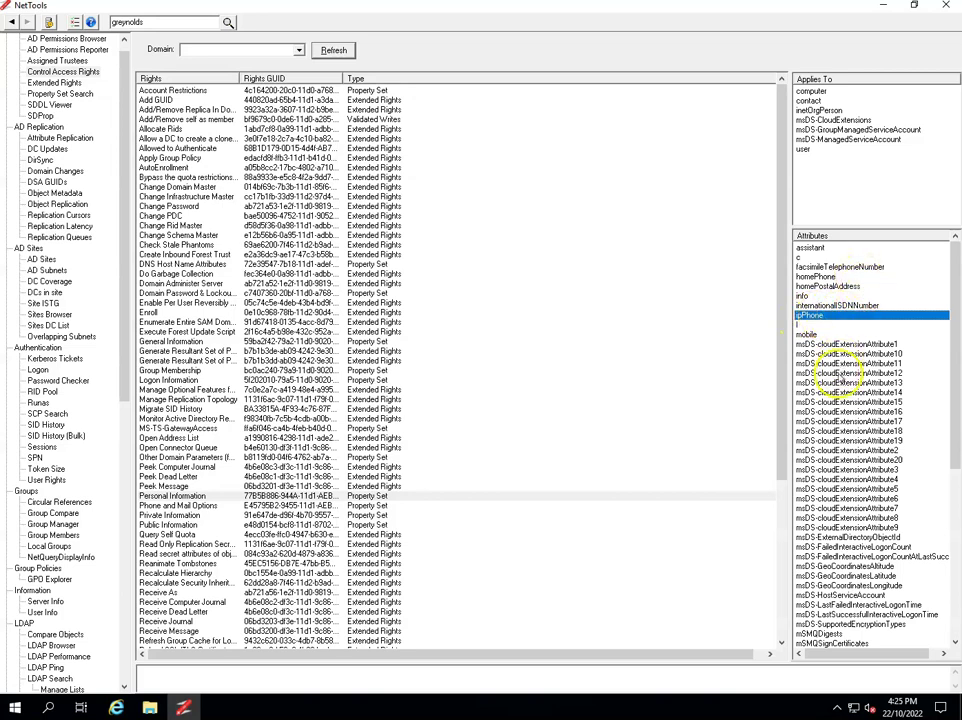
pyautogui.scroll(-4, 830, 420)
pyautogui.scroll(4, 830, 420)
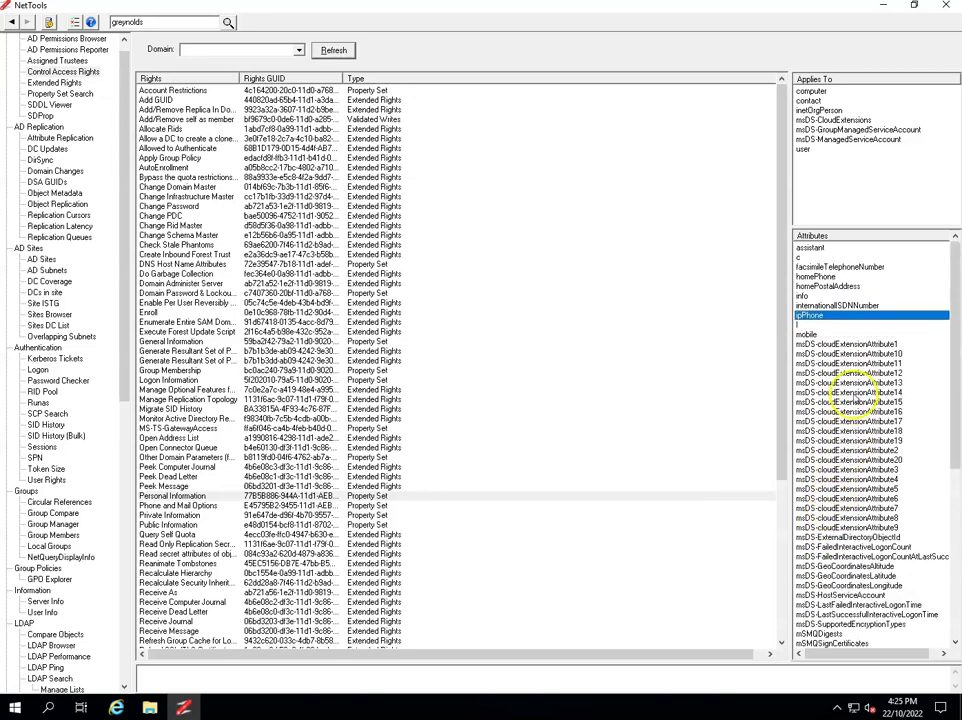
# - Return to the AD Permissions Browser, limit the property list to the Read personal information entry, and review its attributes
pyautogui.click(80, 38)
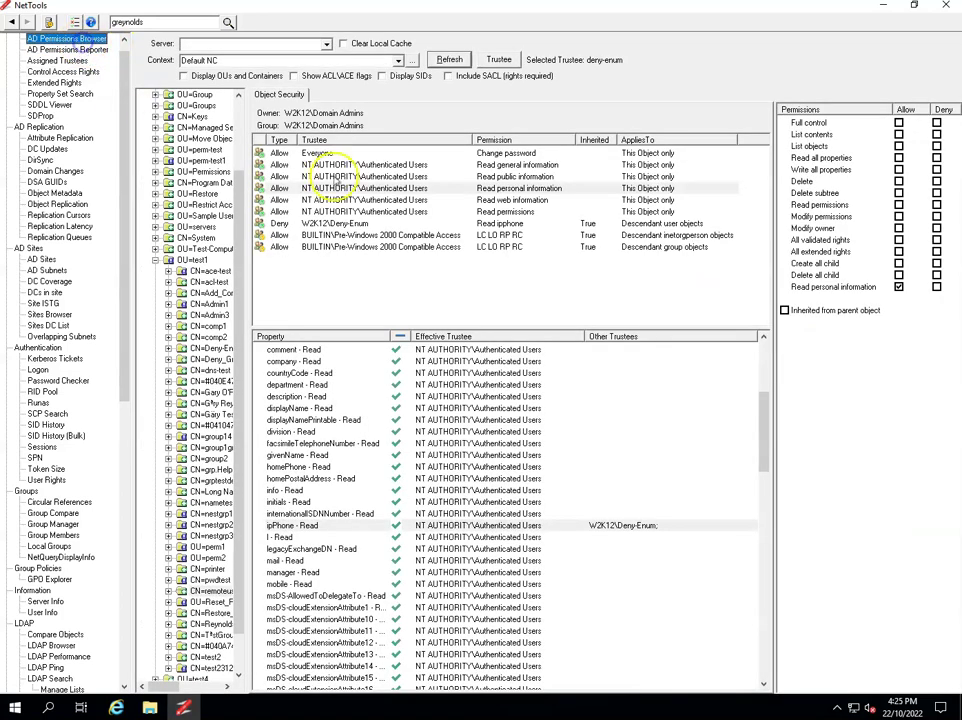
pyautogui.click(525, 189)
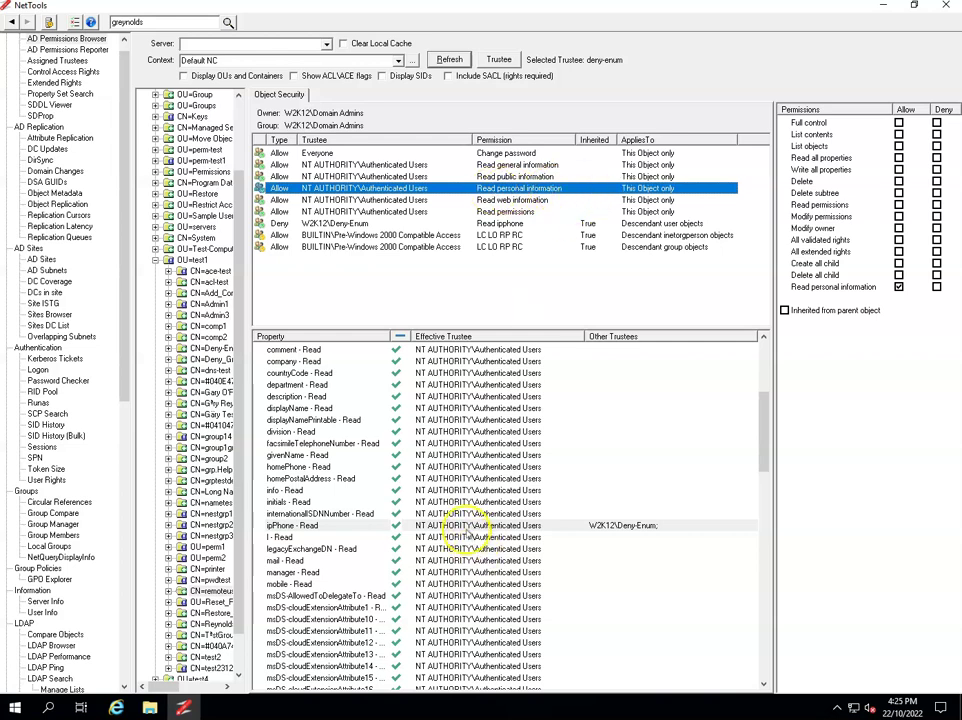
pyautogui.click(456, 189)
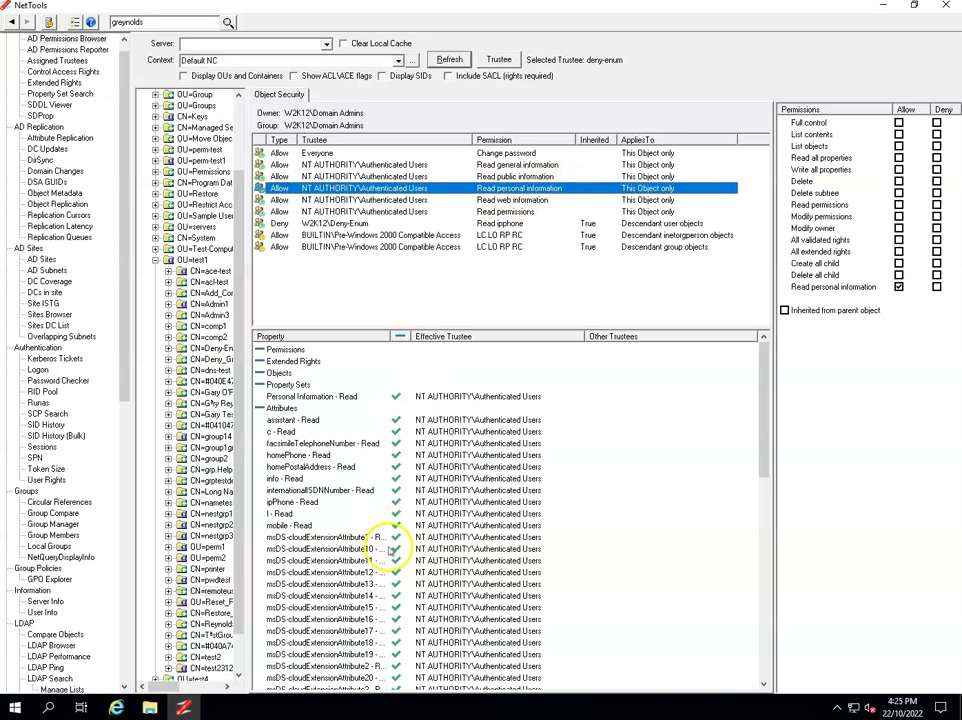
pyautogui.click(295, 501)
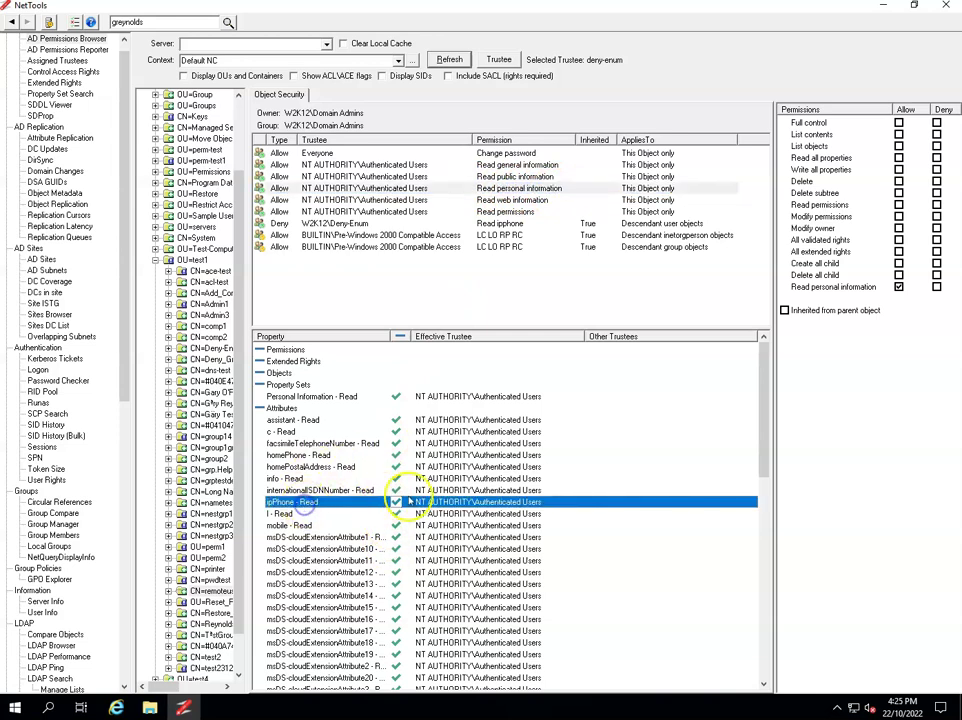
pyautogui.scroll(-15, 452, 513)
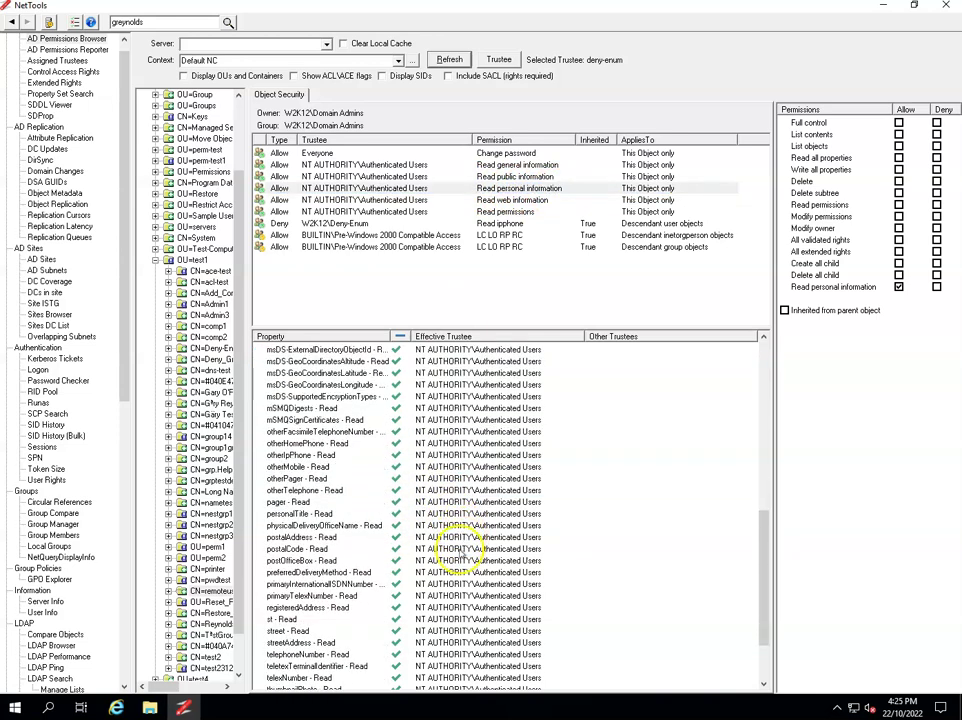
pyautogui.scroll(15, 453, 556)
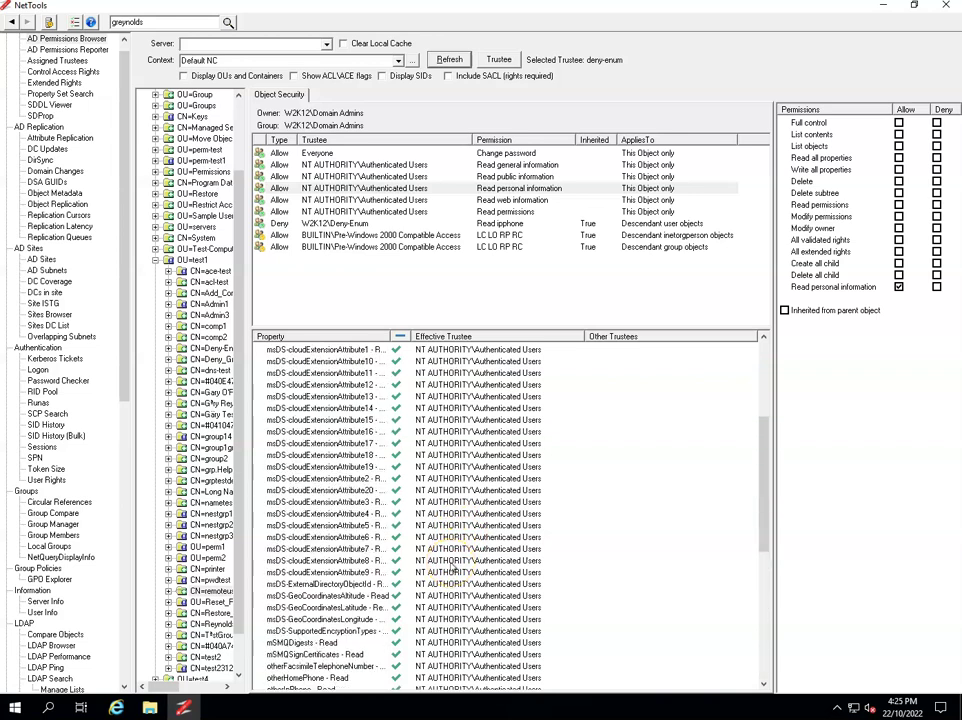
pyautogui.scroll(2, 452, 567)
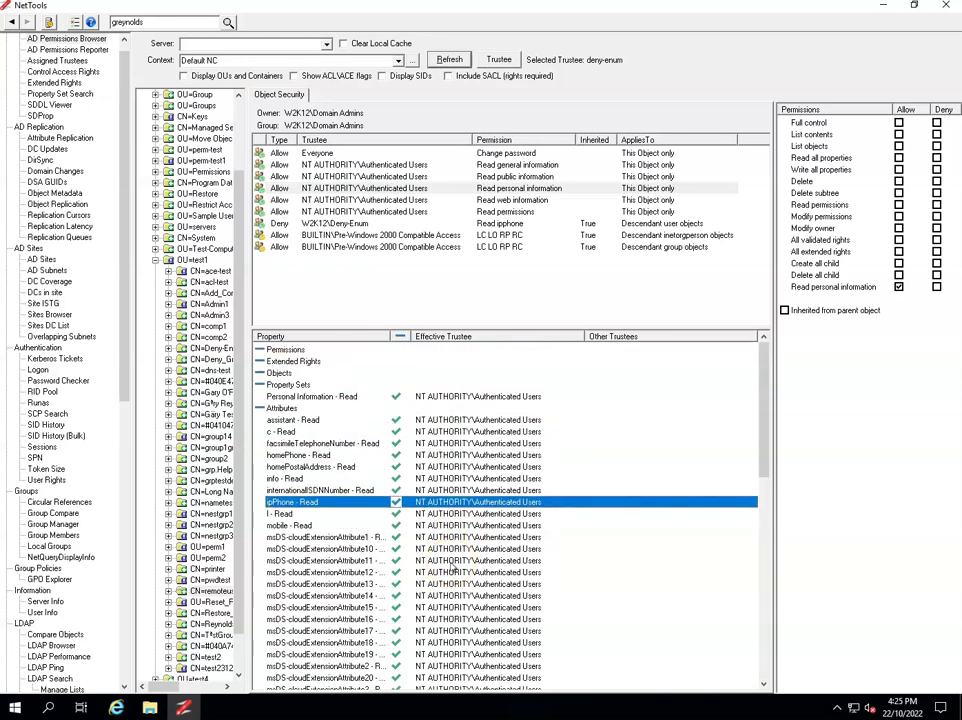
# - Compare the entry's attributes with the Personal Information property set in Control Access Rights, and return to the AD Permissions Browser
pyautogui.click(70, 71)
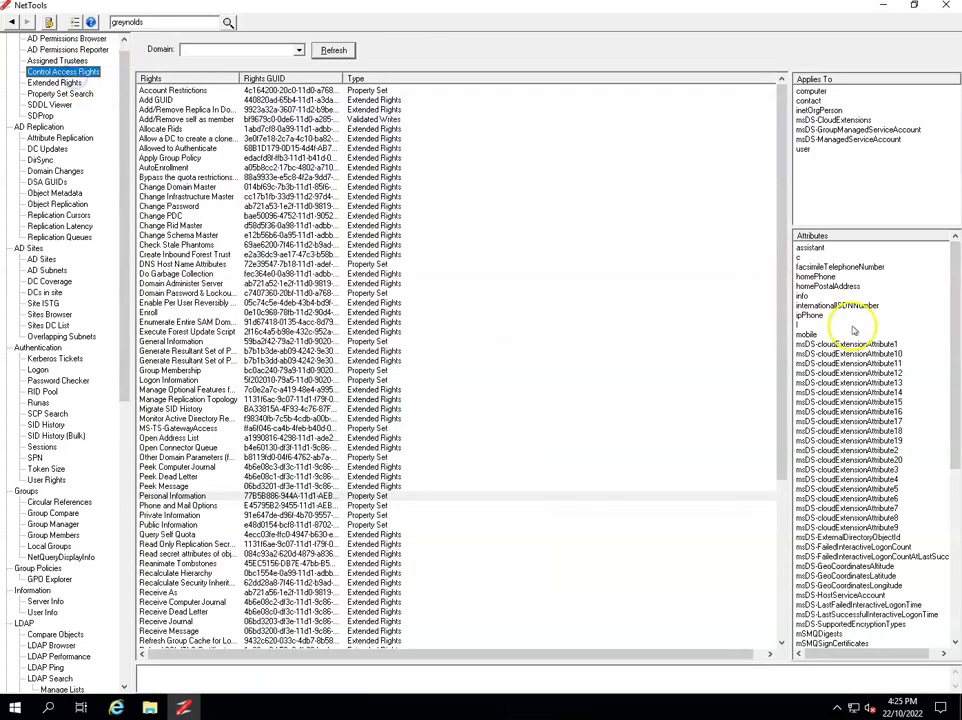
pyautogui.scroll(-10, 902, 425)
pyautogui.scroll(6, 895, 458)
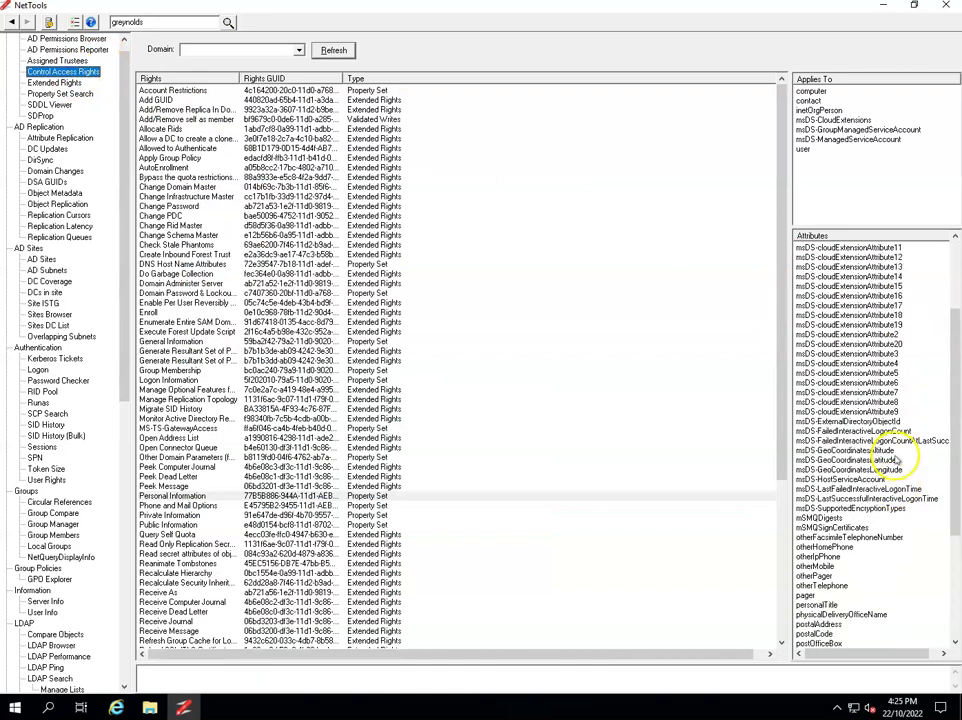
pyautogui.scroll(4, 885, 448)
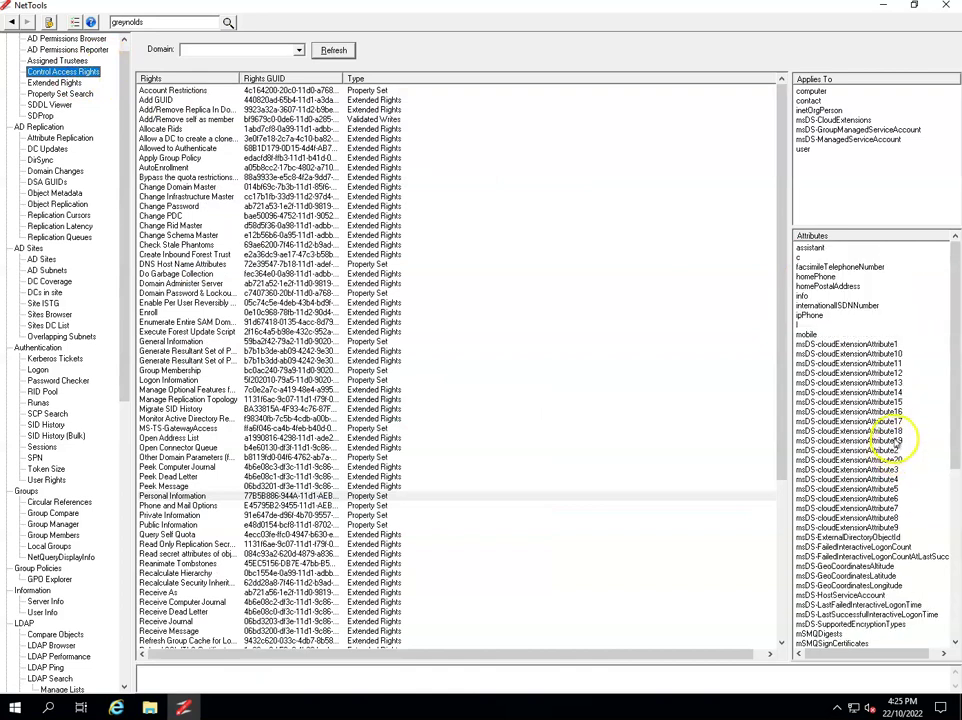
pyautogui.click(55, 38)
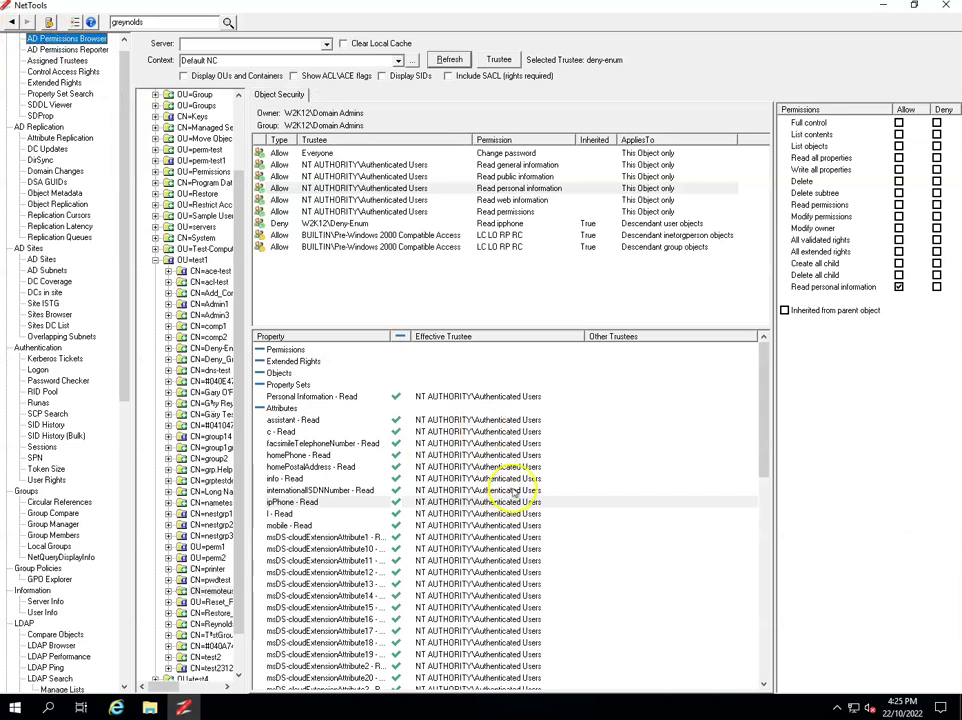
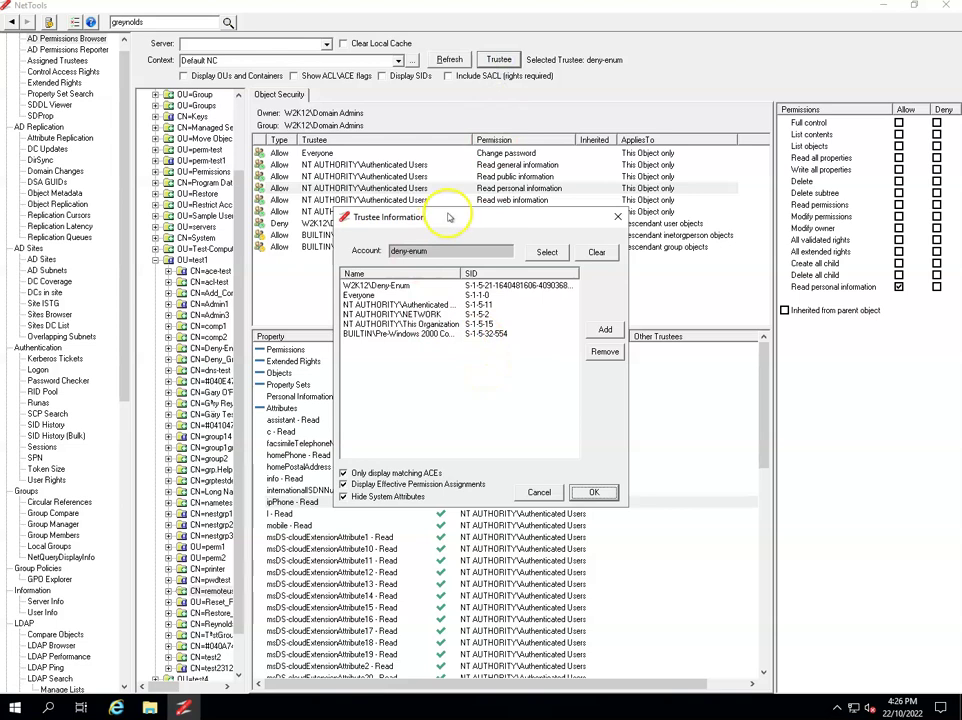
# - Replace the deny-enum trustee with the individual user's account by entering its SamAccountName, keeping the Network connection type
pyautogui.click(547, 252)
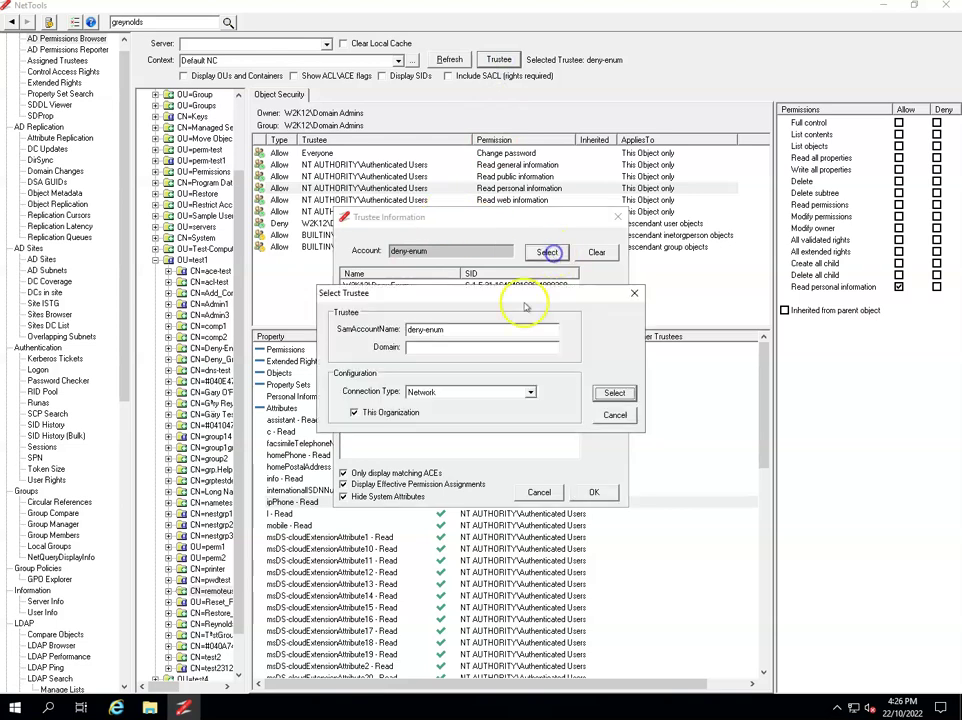
pyautogui.press('BackSpace')
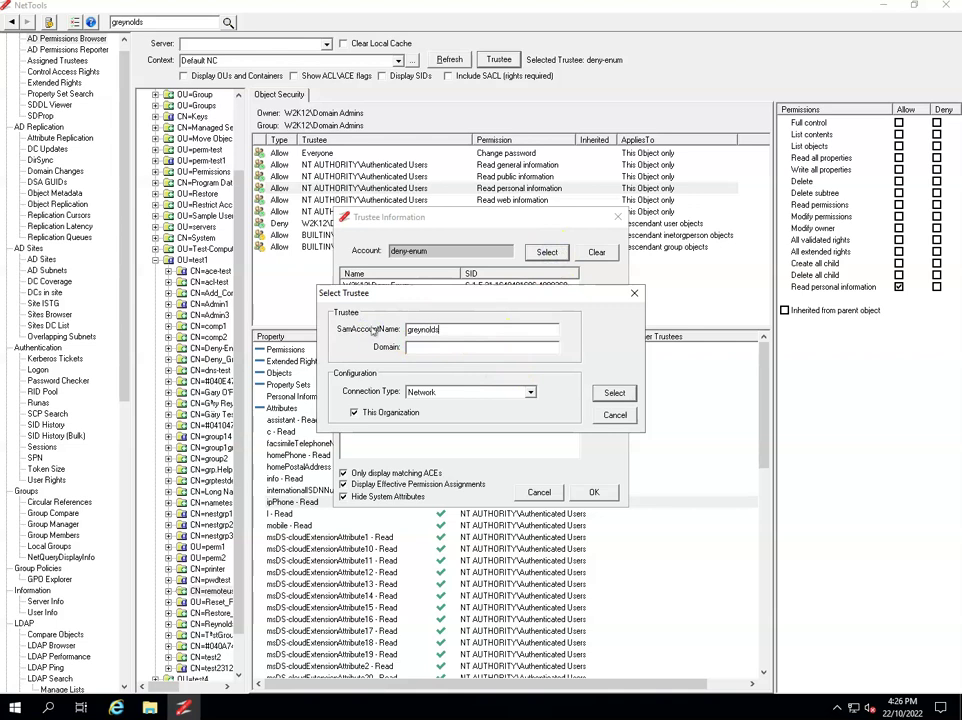
pyautogui.click(612, 393)
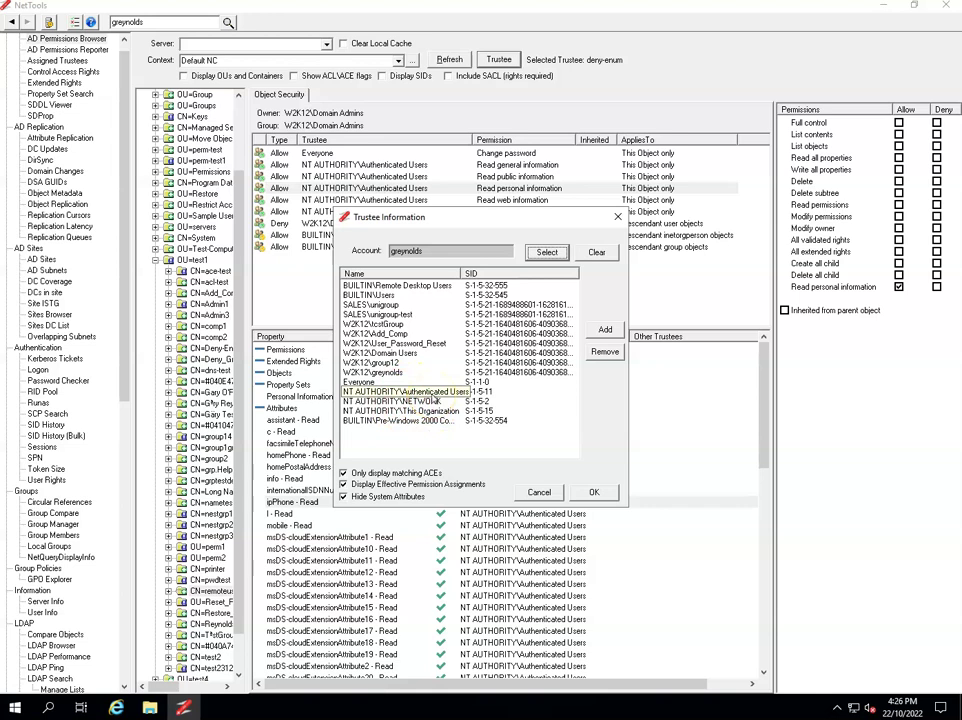
# - Try to add the domain admins group to the new trustee's group list
pyautogui.click(605, 330)
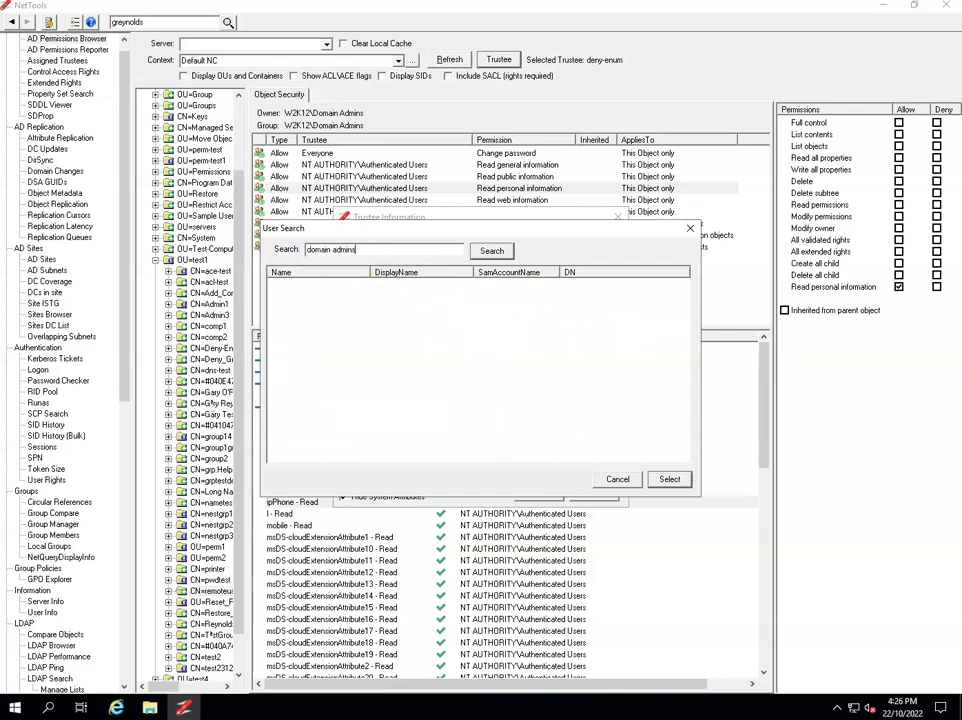
pyautogui.click(492, 250)
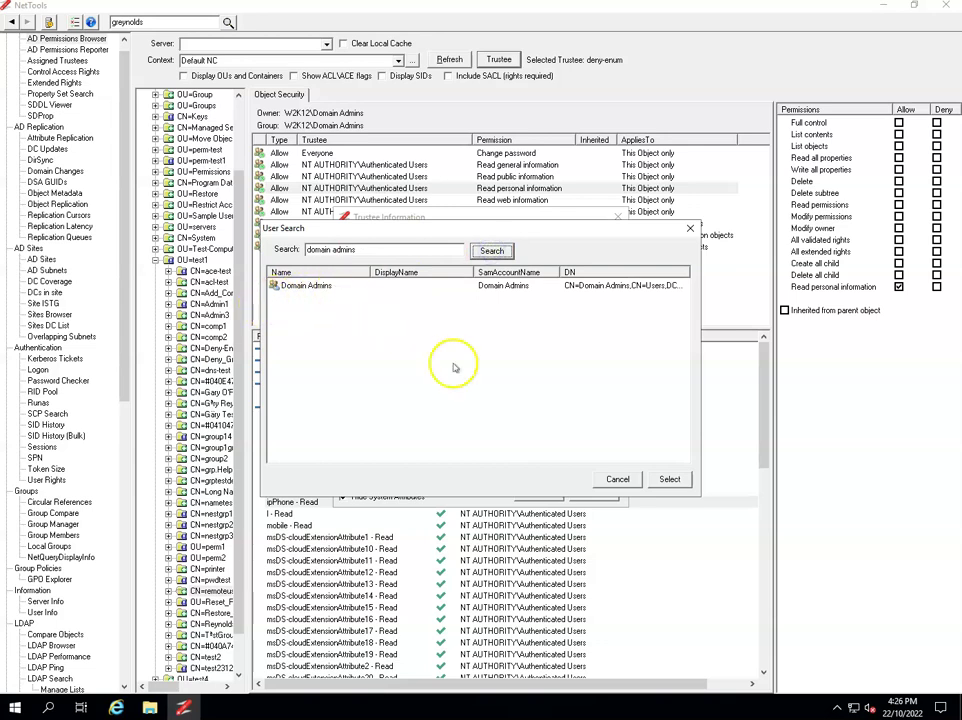
pyautogui.click(669, 479)
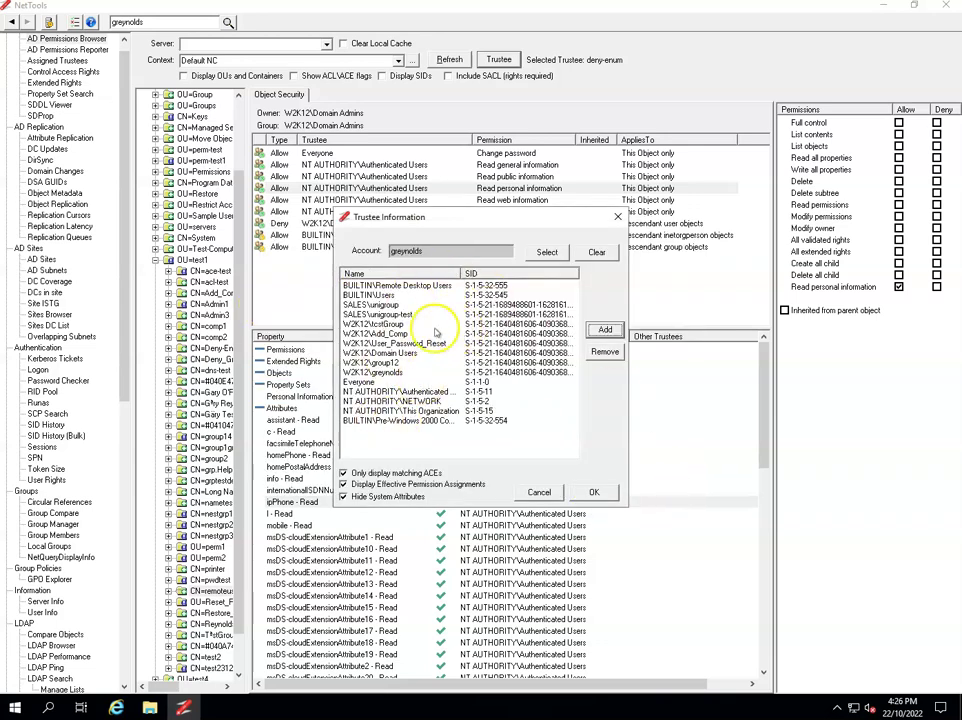
# - Search for domain admins, add the Domain Admins group to the trustee's groups, and apply the trustee to the effective permissions
pyautogui.click(604, 330)
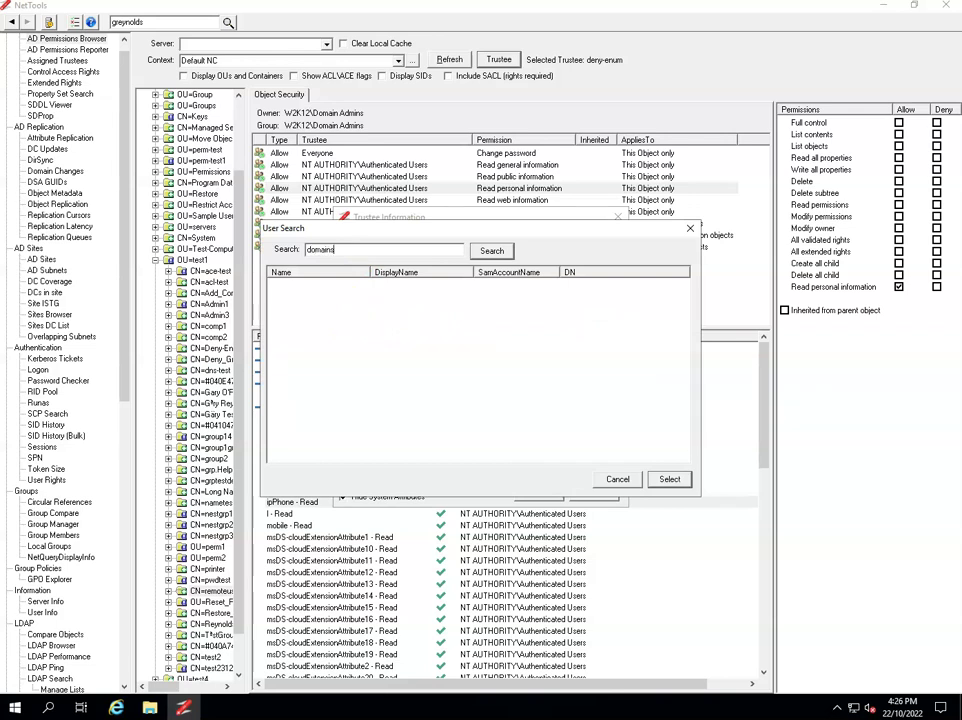
pyautogui.write('domain admins')
pyautogui.press('Return')
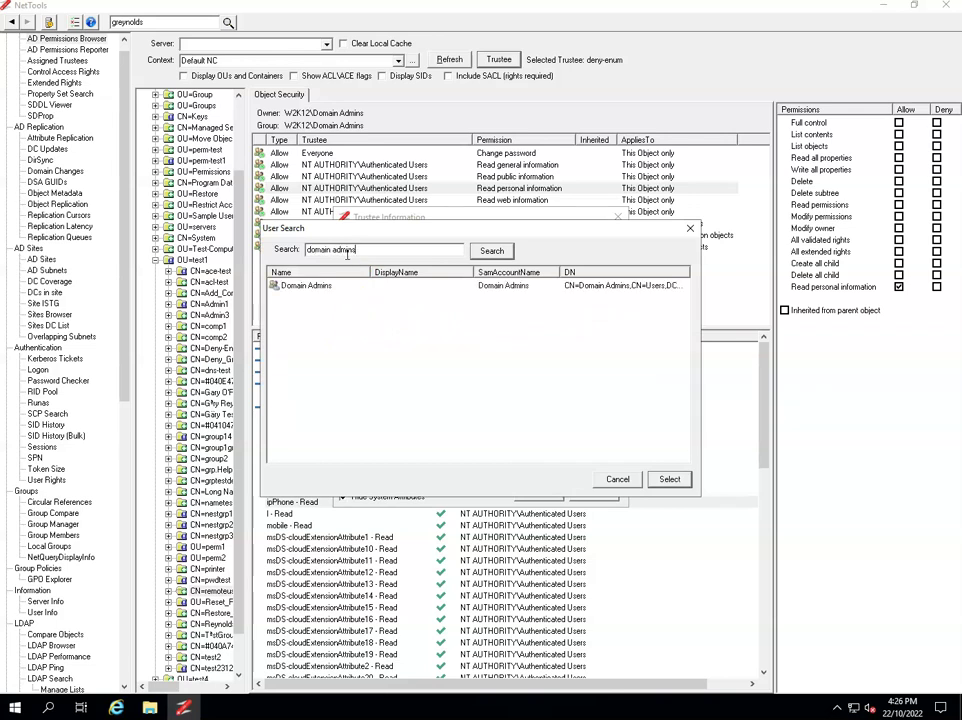
pyautogui.doubleClick(318, 284)
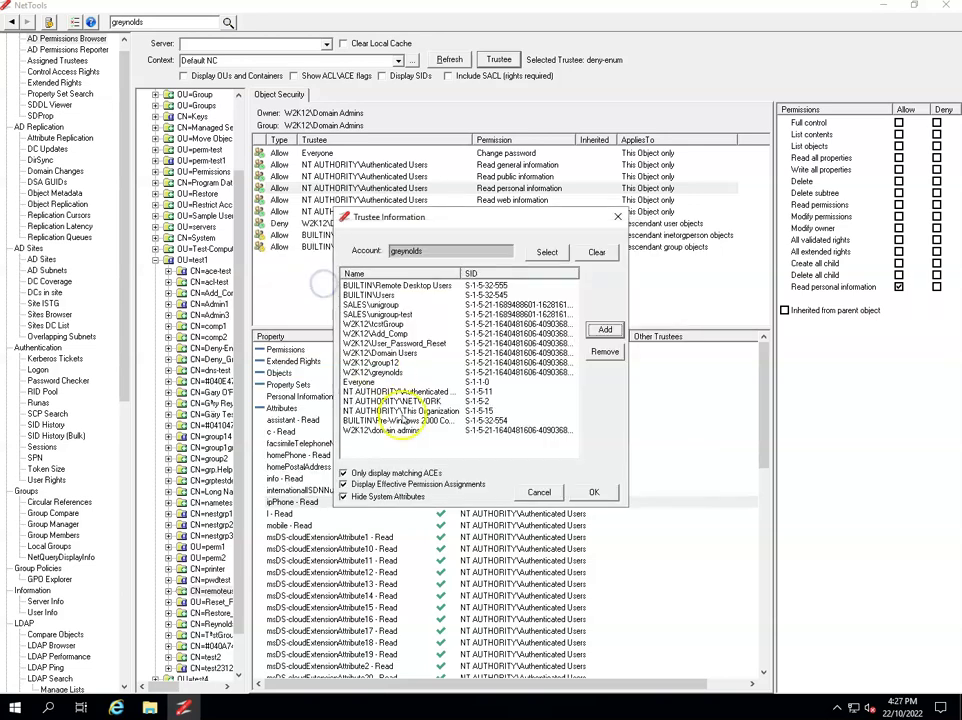
pyautogui.click(410, 432)
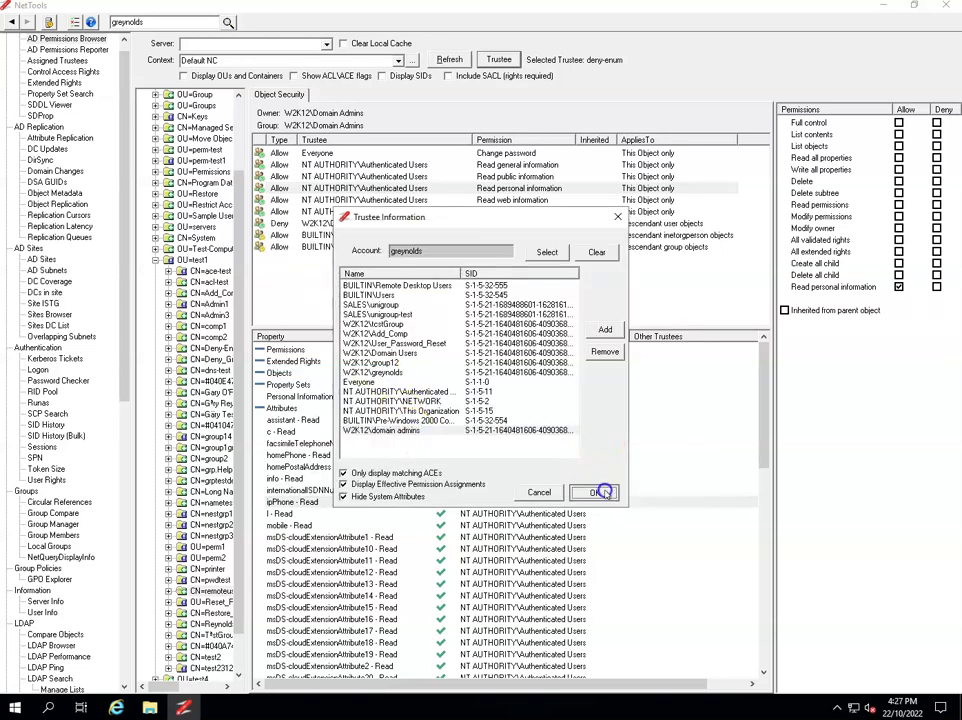
pyautogui.click(594, 492)
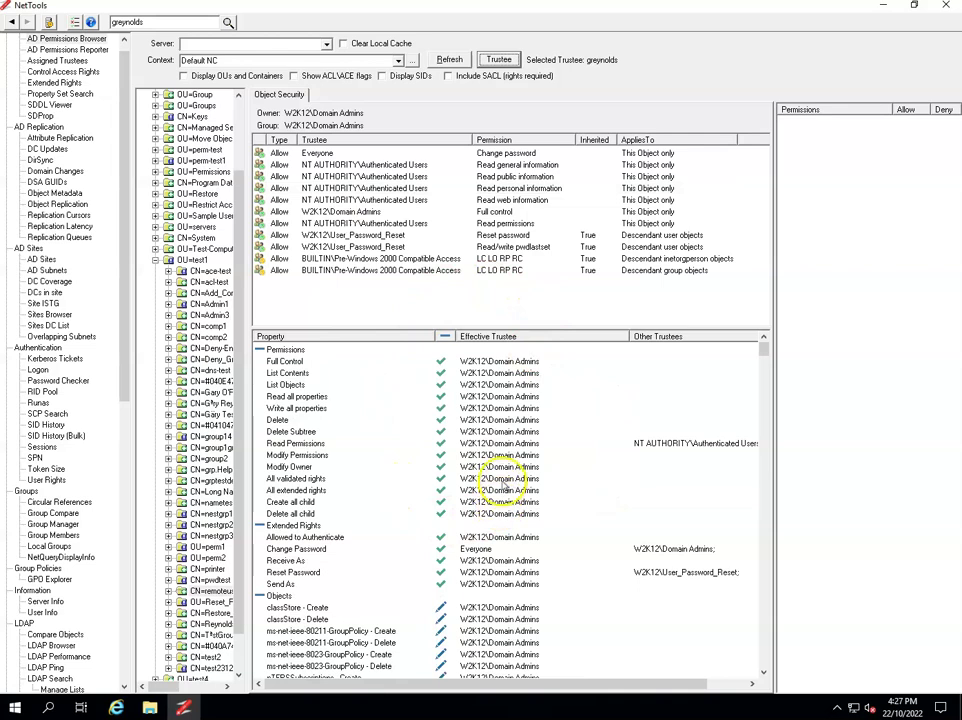
# - Trace the extensionName - Write attribute to its source, and inspect the W2K12\Domain Admins Full control entry and the full property list
pyautogui.moveTo(764, 348); pyautogui.dragTo(760, 412)
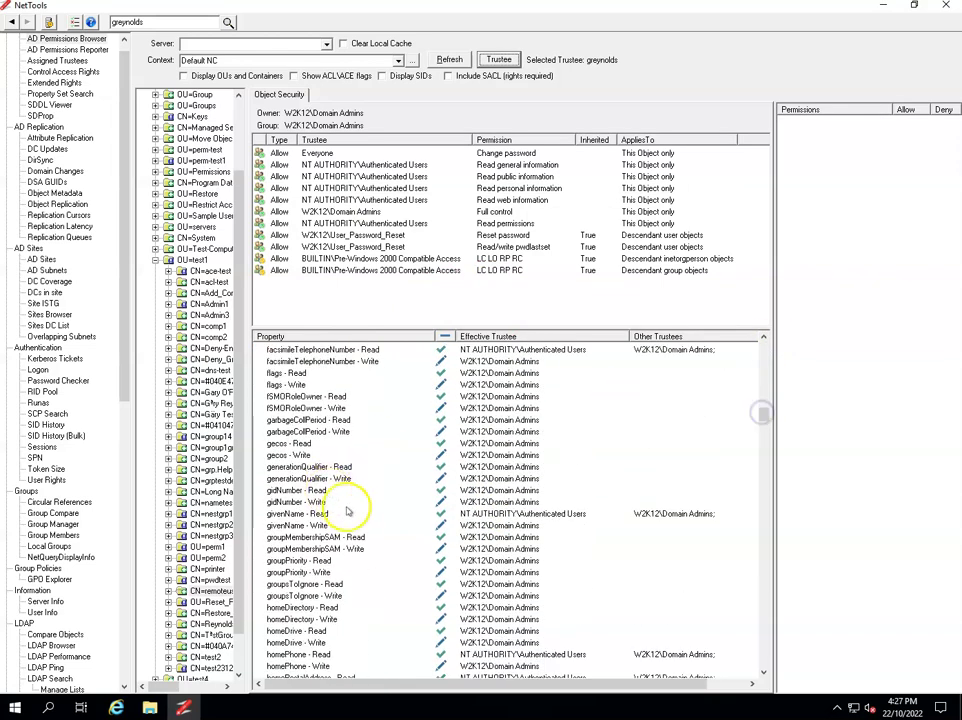
pyautogui.moveTo(762, 414)
pyautogui.mouseDown()
pyautogui.moveTo(762, 423)
pyautogui.moveTo(764, 412)
pyautogui.mouseUp()
pyautogui.click(490, 408)
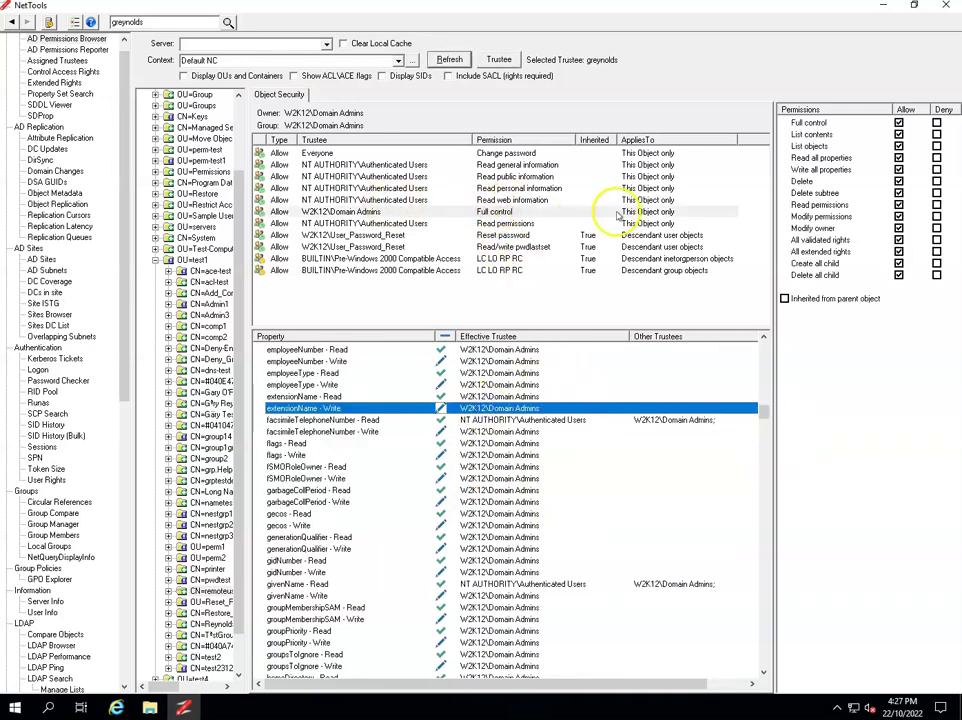
pyautogui.click(397, 213)
pyautogui.click(350, 223)
pyautogui.click(350, 212)
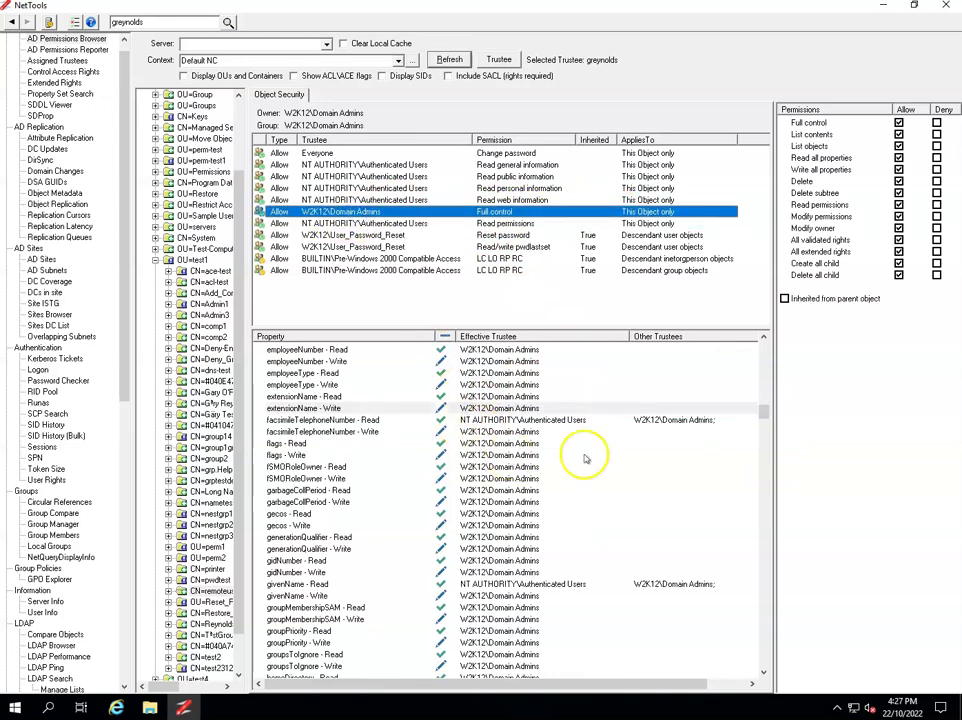
pyautogui.moveTo(763, 413); pyautogui.dragTo(757, 338)
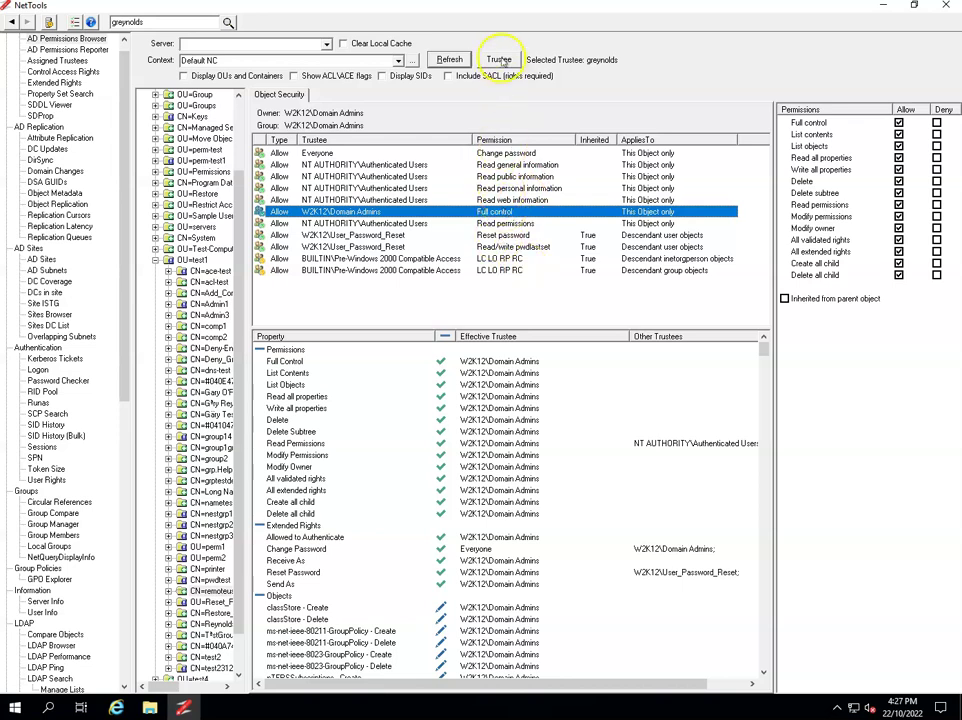
# - Remove W2K12\domain admins from the trustee's group list, apply the change, and review the recalculated effective permissions
pyautogui.click(499, 60)
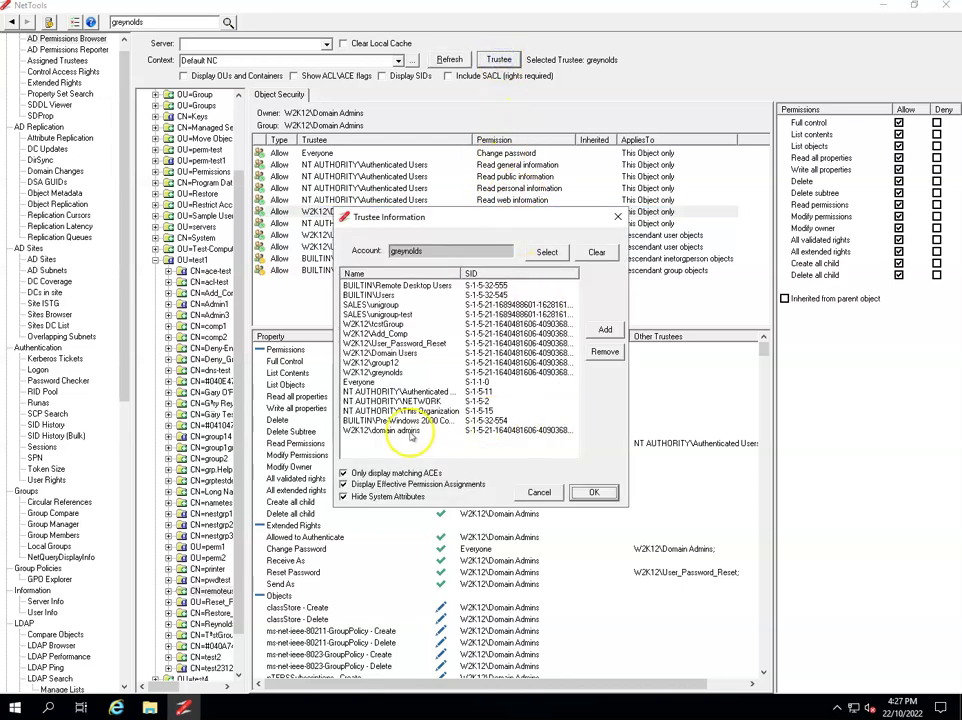
pyautogui.click(410, 431)
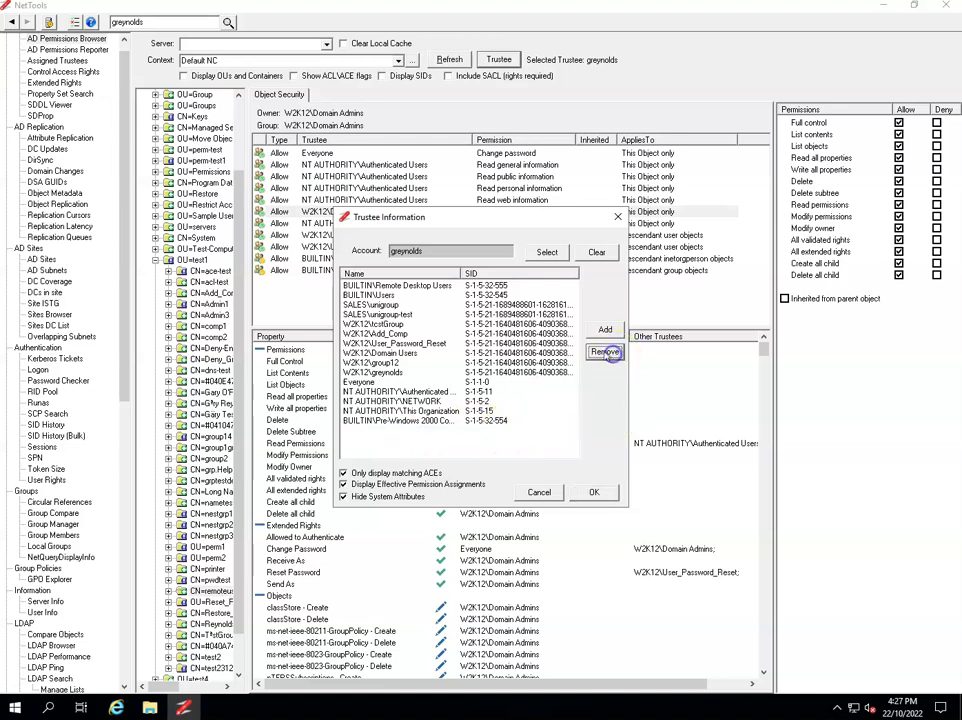
pyautogui.click(593, 492)
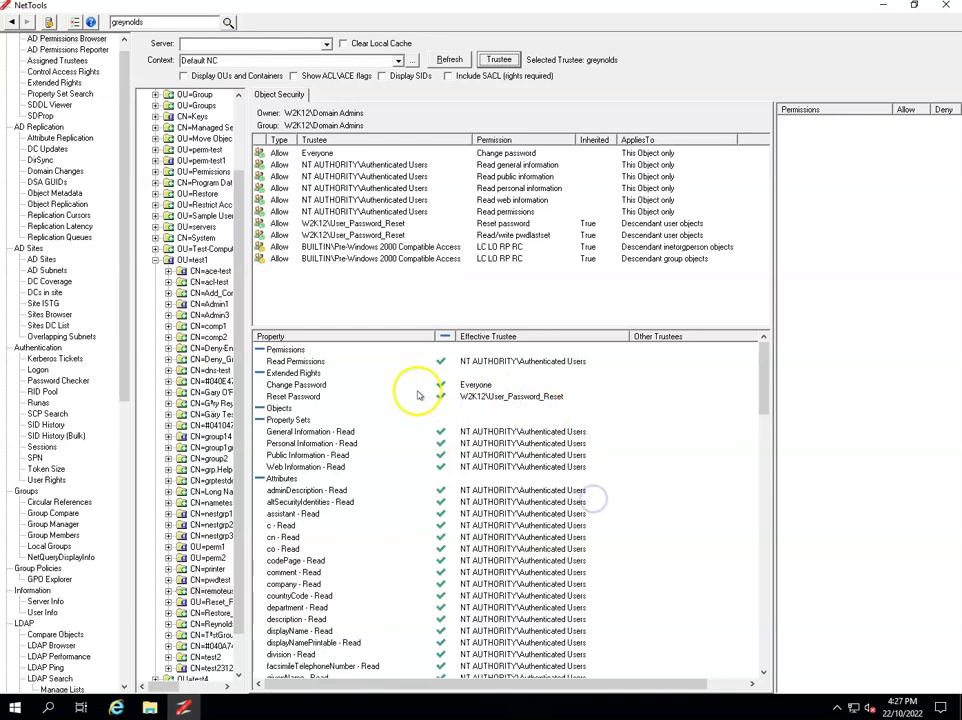
pyautogui.scroll(-5, 540, 480)
pyautogui.scroll(-9, 530, 520)
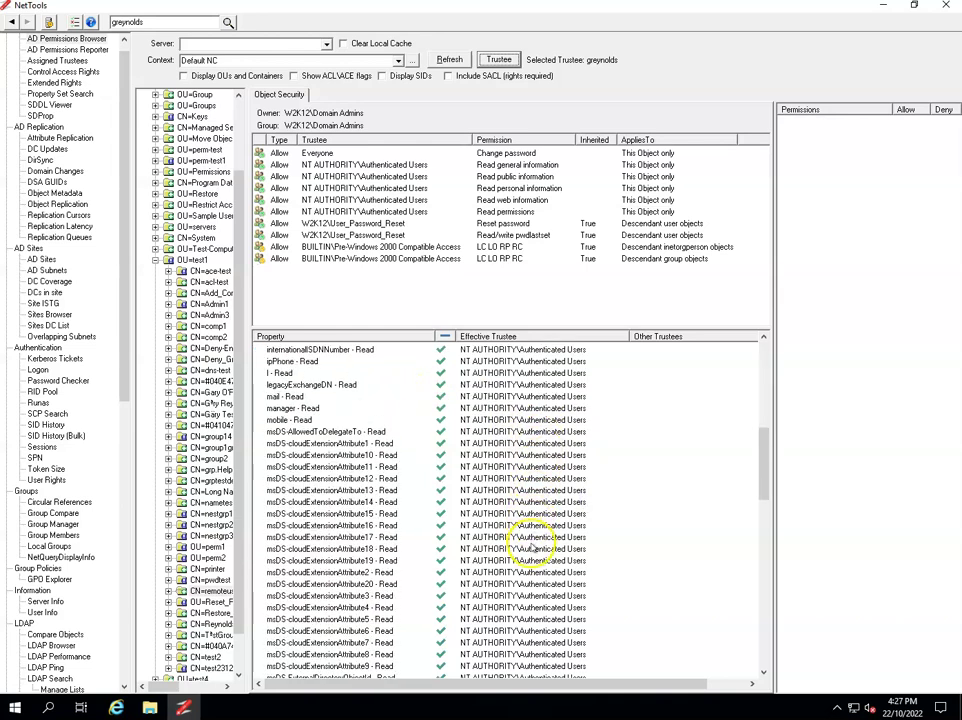
pyautogui.scroll(11, 533, 540)
pyautogui.scroll(3, 533, 556)
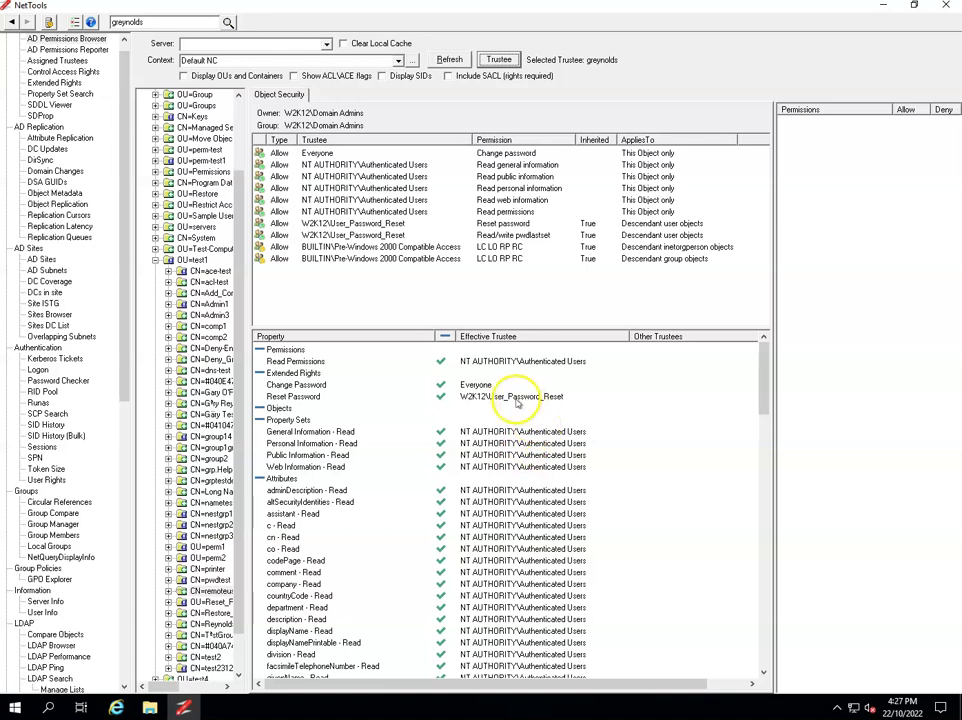
# - Remove W2K12\User_Password_Reset from the trustee's groups, apply it, and trace the Change Password and assistant - Read properties to their entries
pyautogui.click(420, 223)
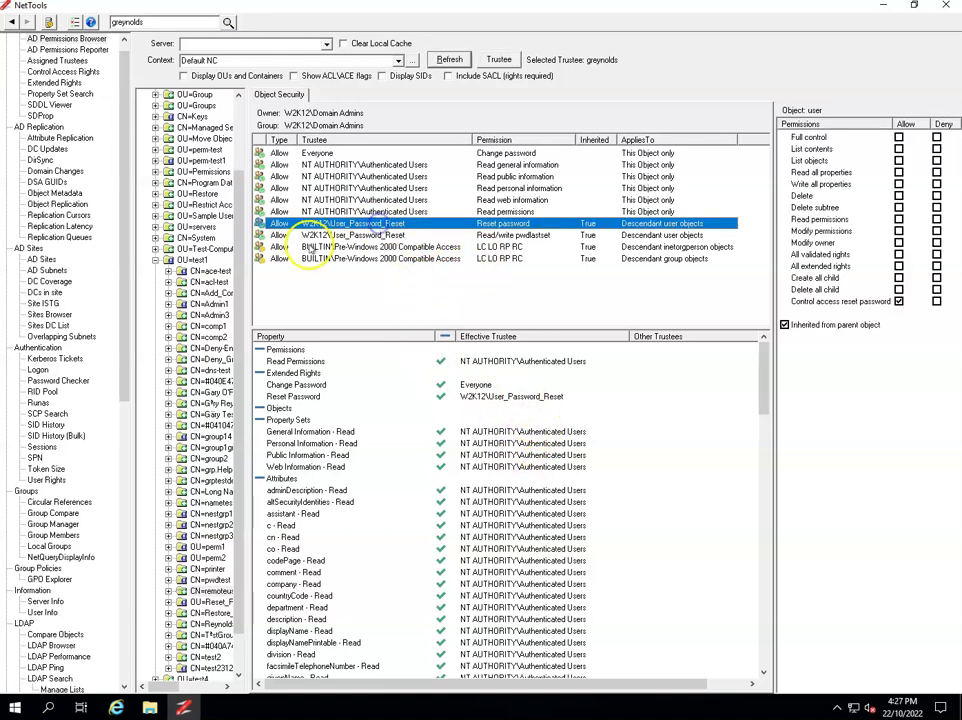
pyautogui.click(499, 60)
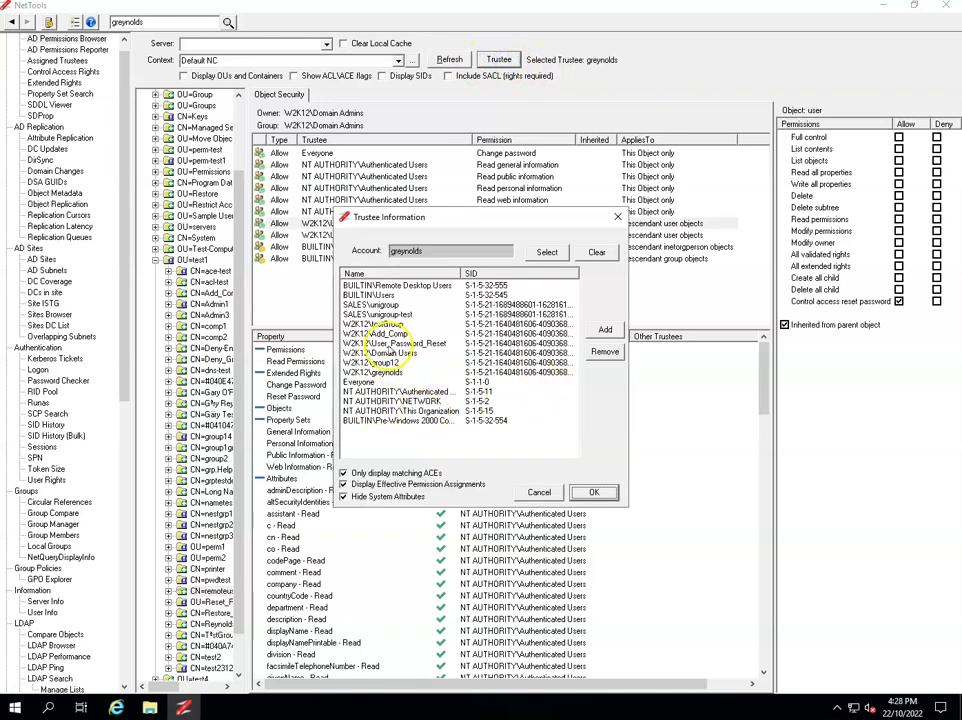
pyautogui.click(393, 343)
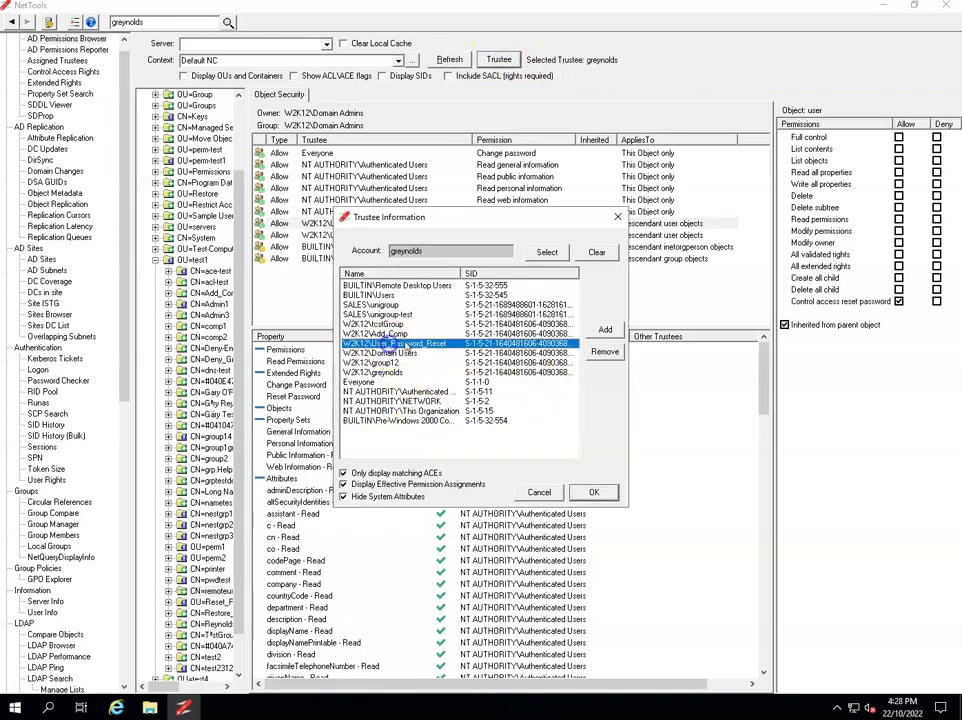
pyautogui.click(606, 352)
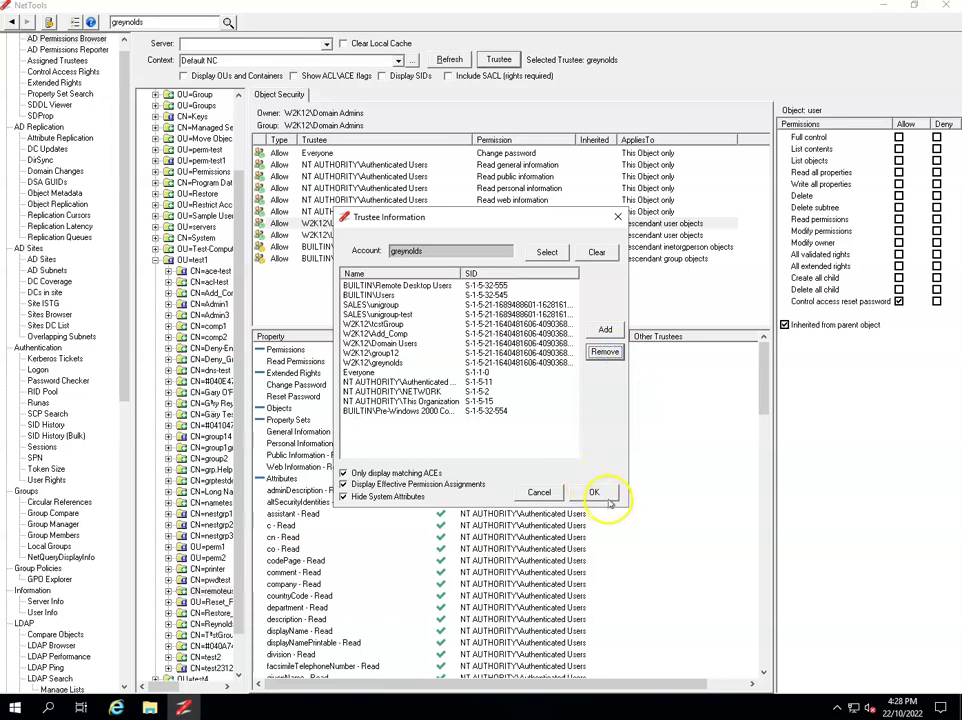
pyautogui.click(598, 492)
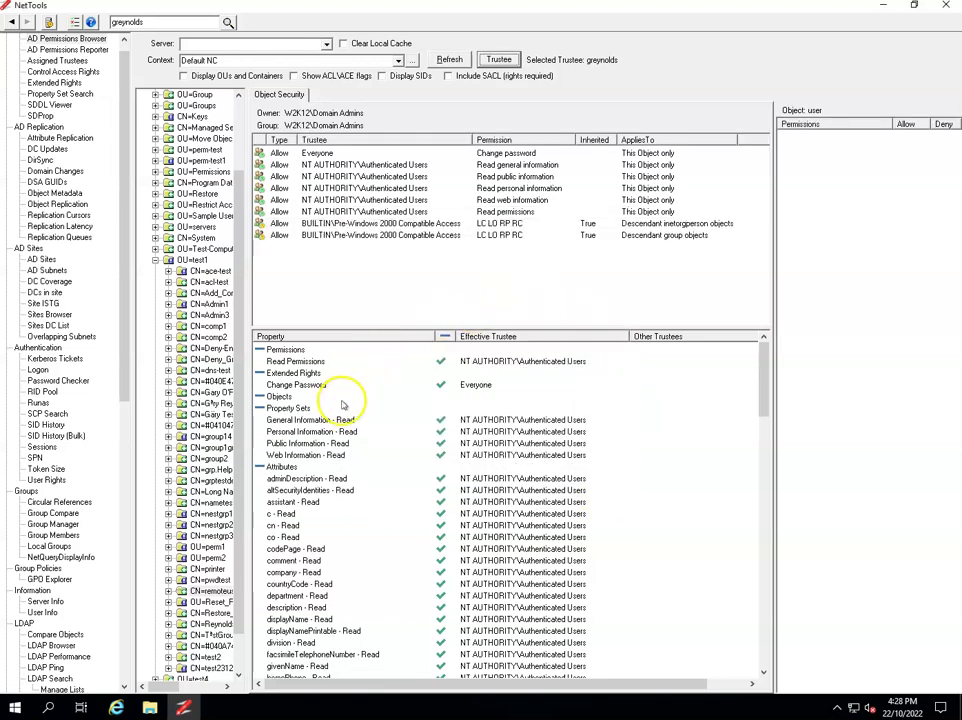
pyautogui.click(490, 387)
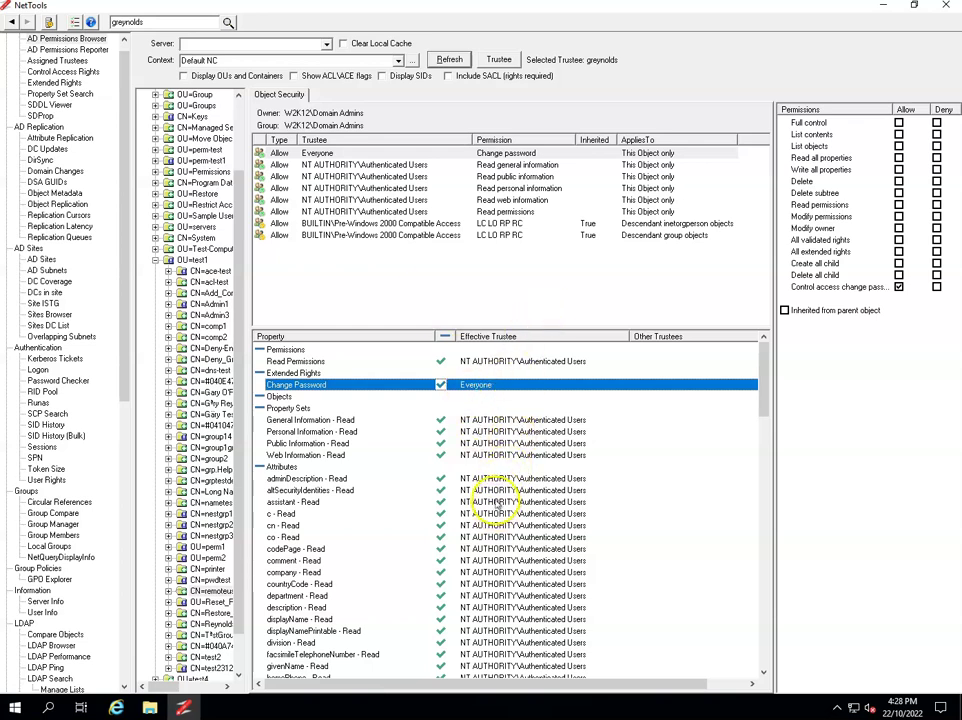
pyautogui.click(487, 502)
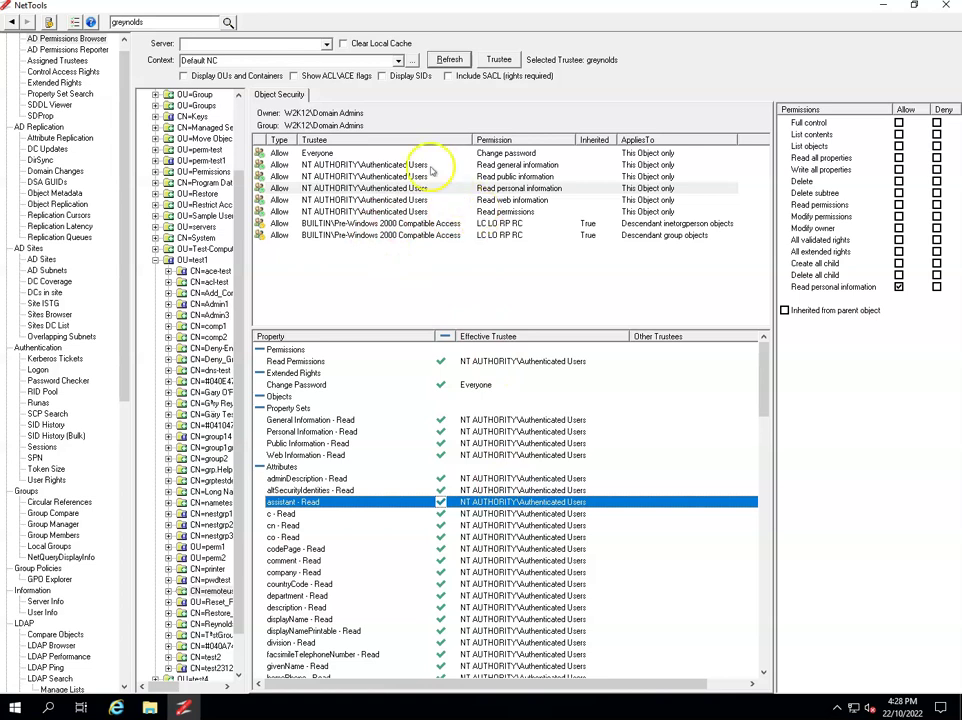
# - Search for the user's account and open the Effective Rights view of the matching user in OU=Domain Users
pyautogui.click(228, 22)
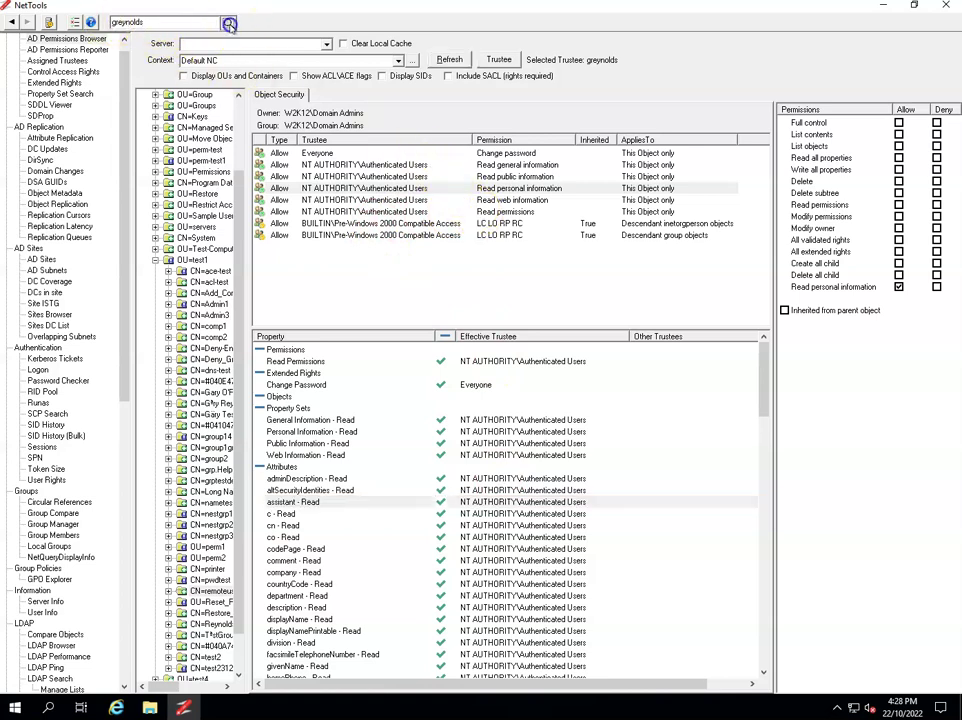
pyautogui.rightClick(259, 128)
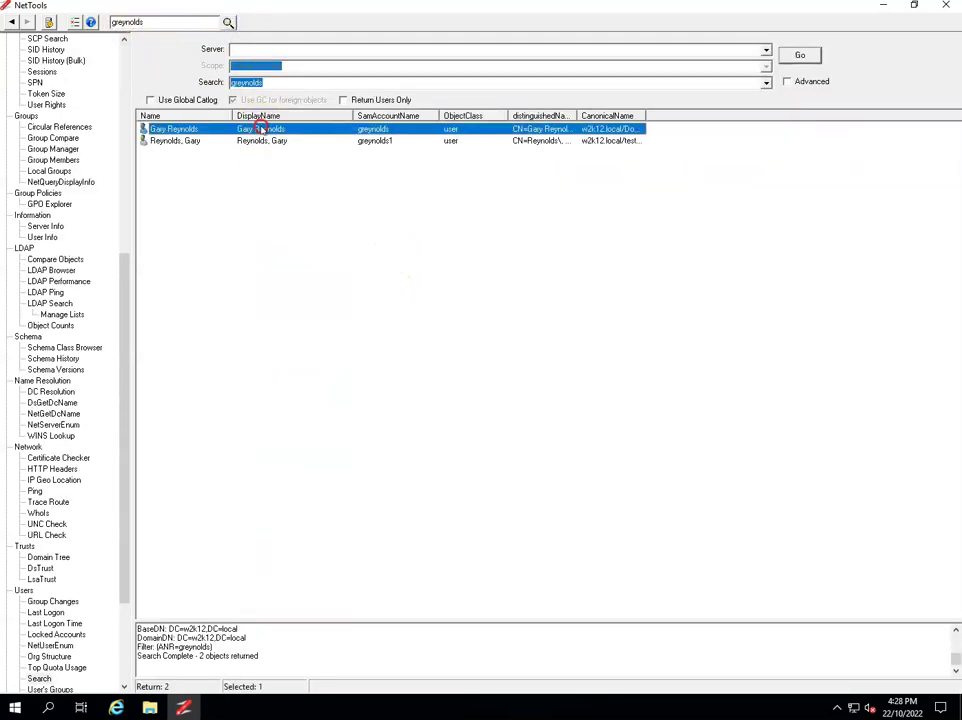
pyautogui.click(348, 328)
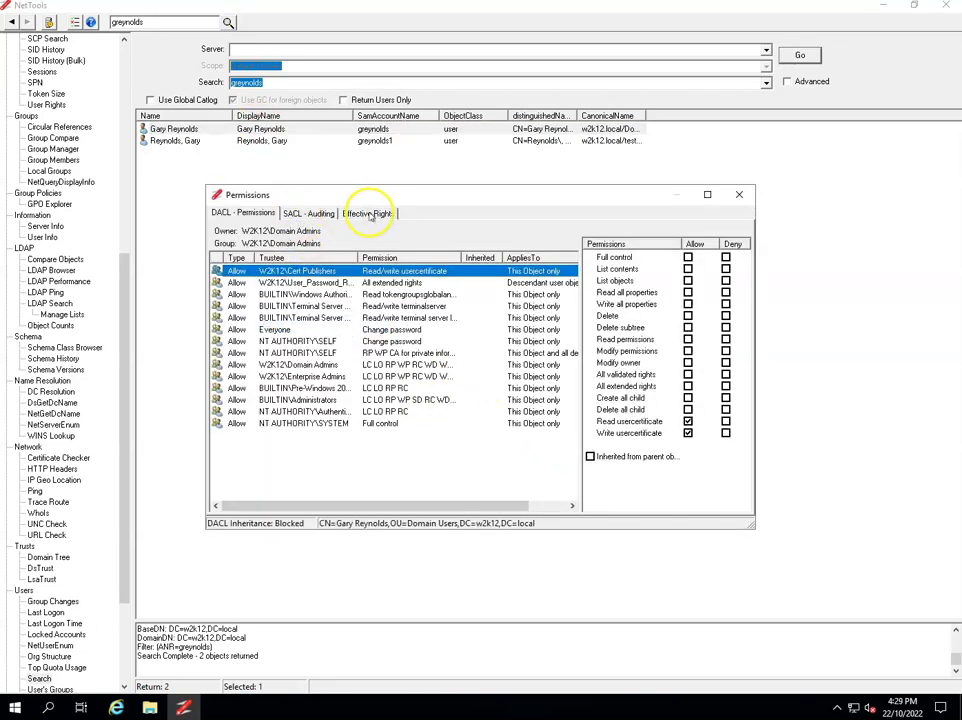
pyautogui.click(369, 214)
# - Set the same user's account as the trustee with the Network connection type, and enlarge the Permissions window to show more properties
pyautogui.click(244, 243)
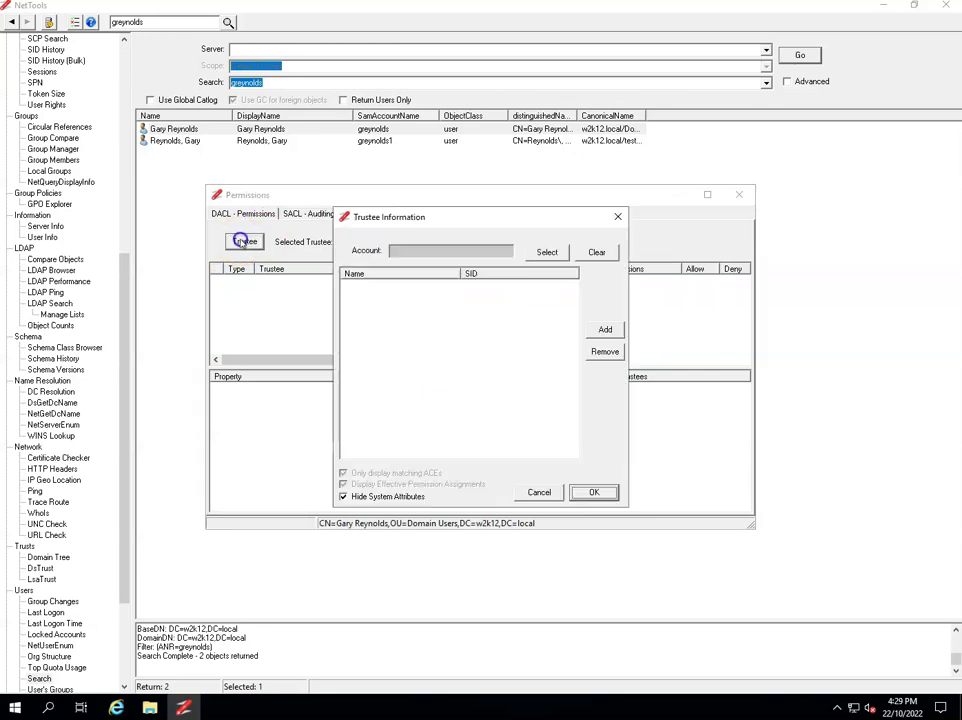
pyautogui.click(546, 252)
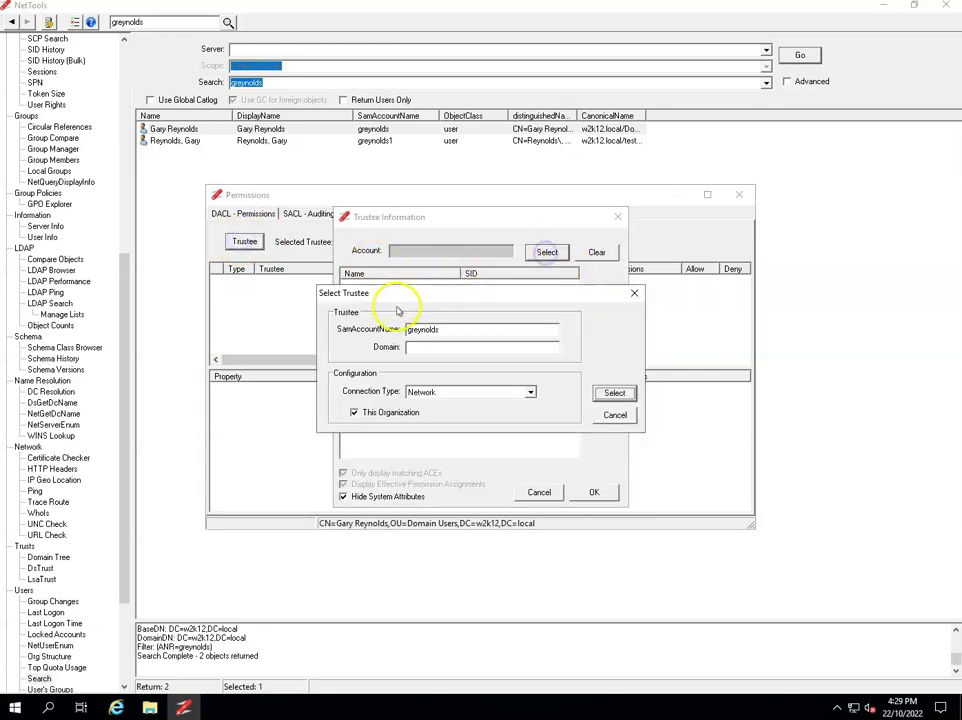
pyautogui.click(614, 394)
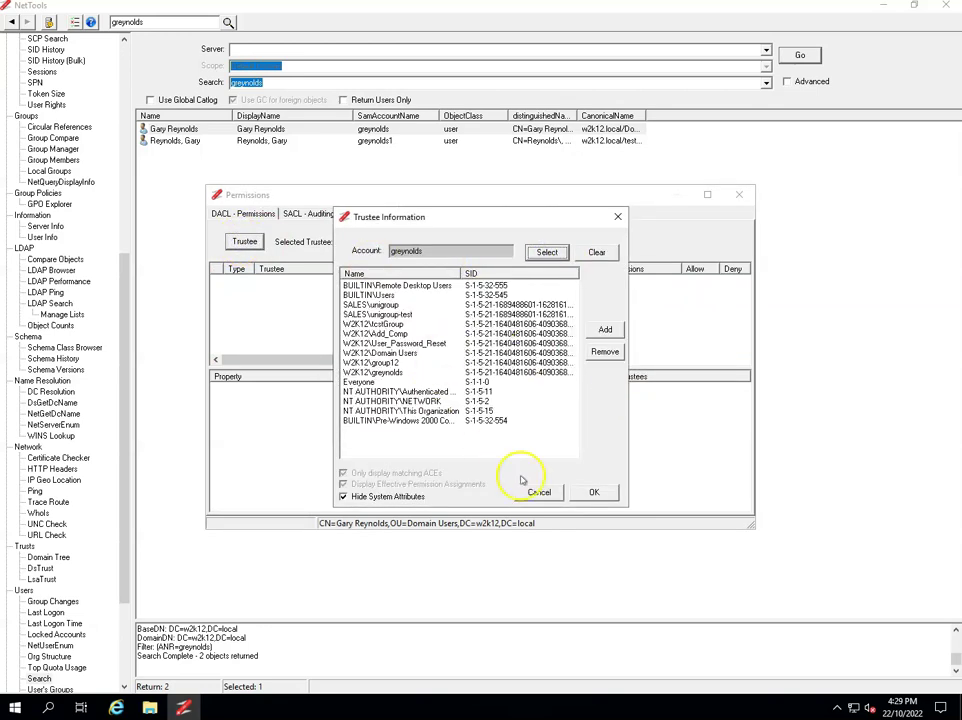
pyautogui.click(593, 493)
pyautogui.moveTo(485, 207); pyautogui.dragTo(350, 41)
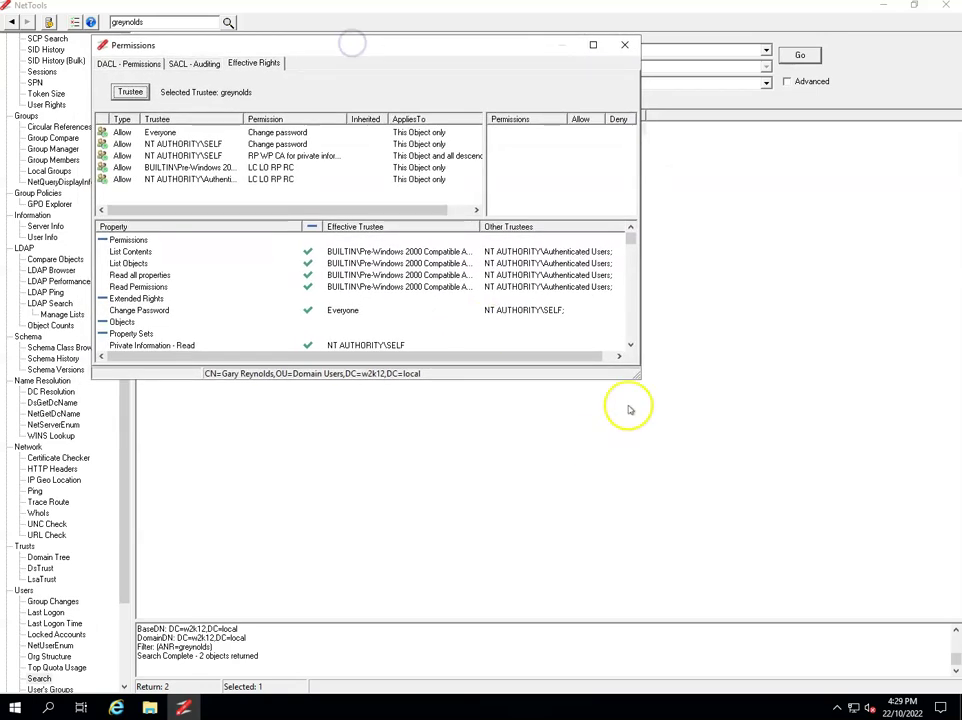
pyautogui.moveTo(637, 380); pyautogui.dragTo(676, 557)
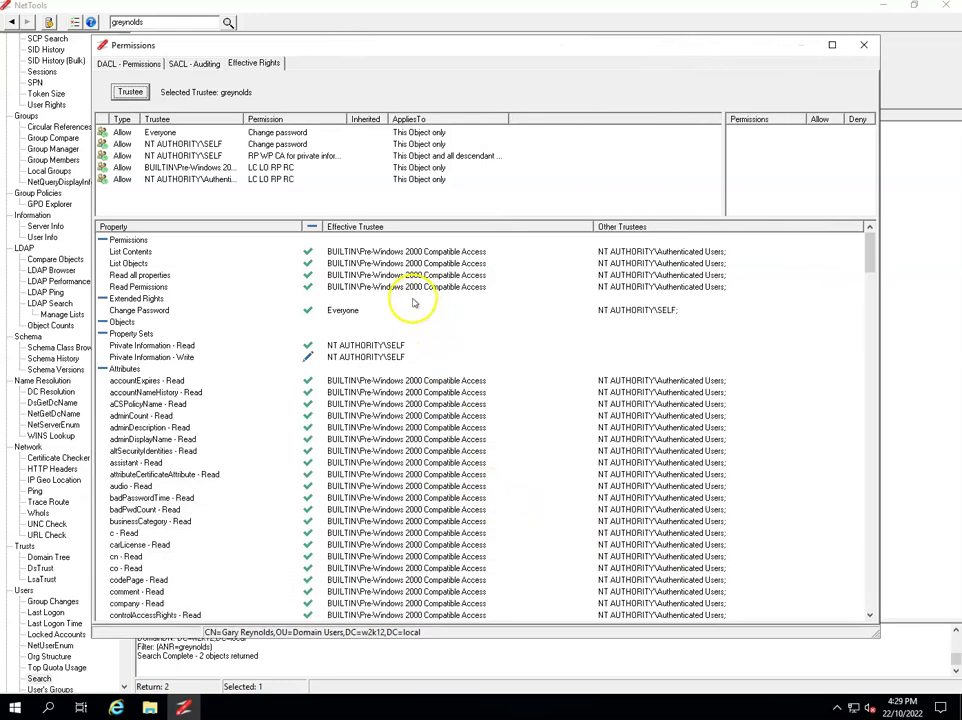
# - Examine the Everyone, SELF, Pre-Windows 2000 and Authenticated Users entries, and trace accountExpires - Read to its source in the property list
pyautogui.click(279, 144)
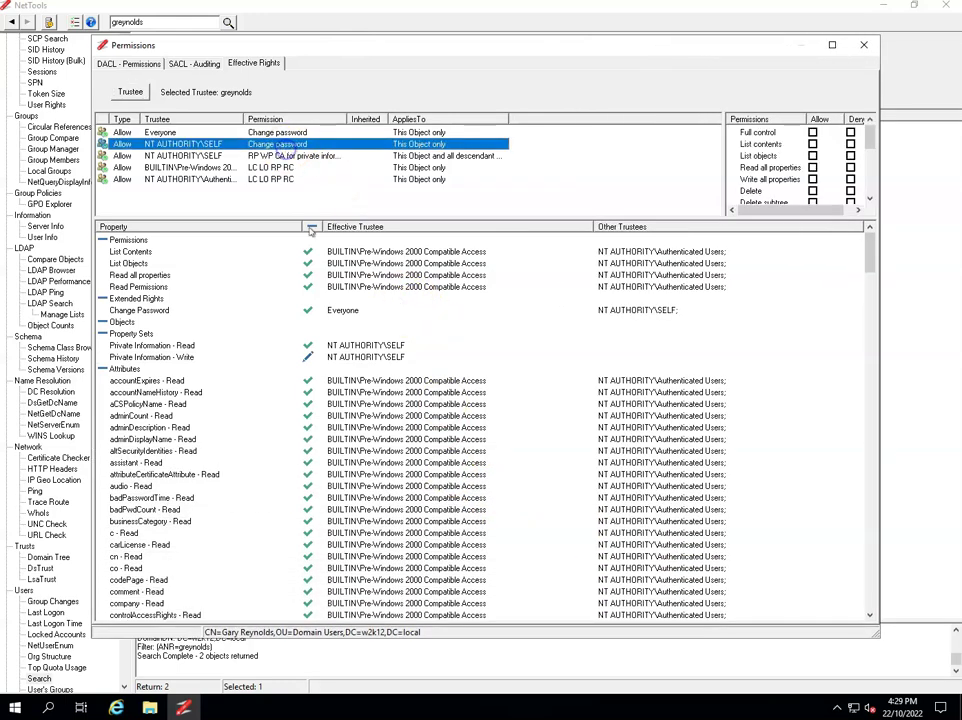
pyautogui.click(400, 381)
pyautogui.scroll(-20, 400, 400)
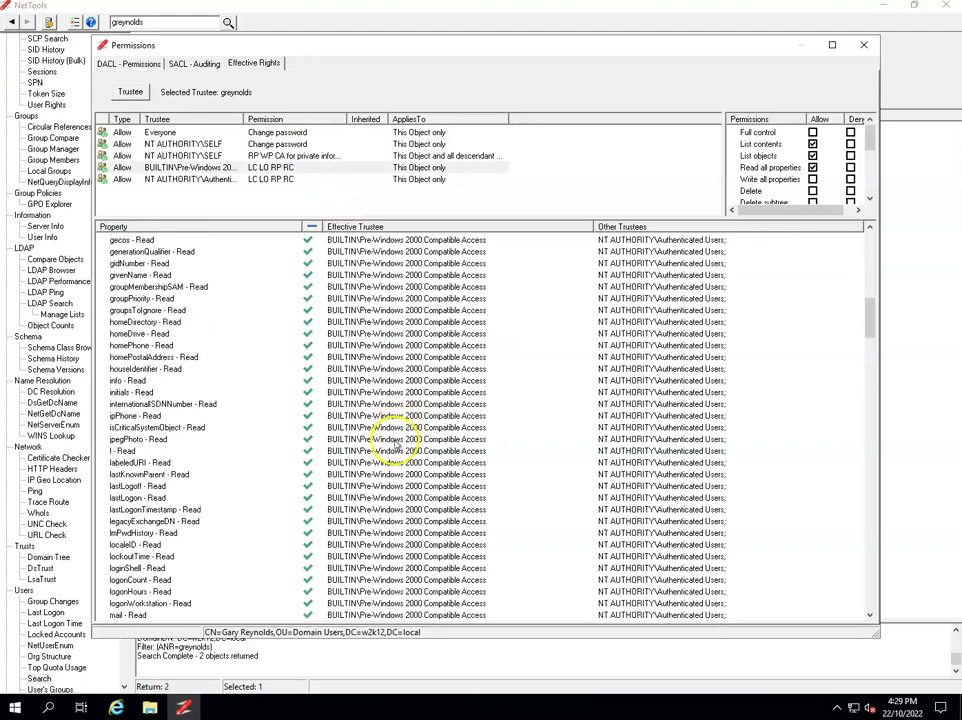
pyautogui.scroll(20, 395, 452)
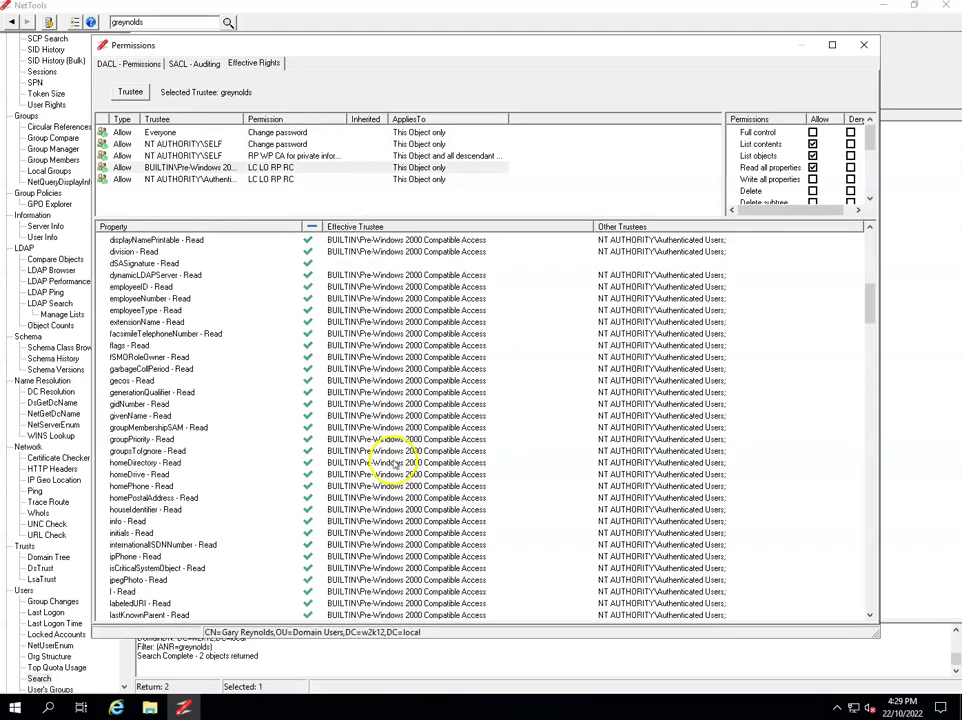
pyautogui.click(250, 156)
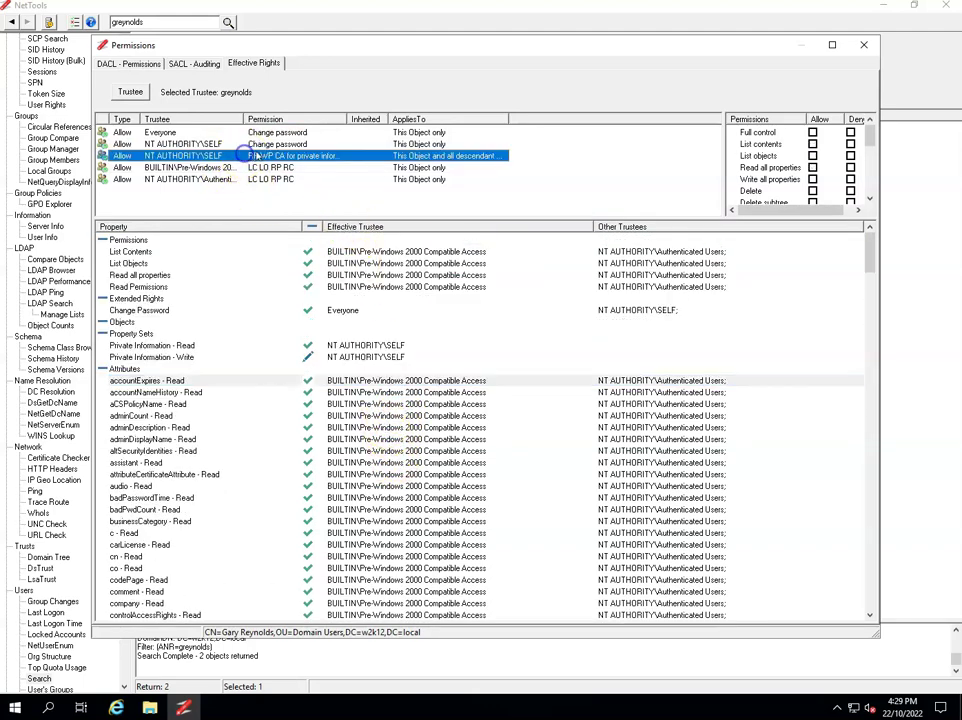
pyautogui.click(258, 146)
pyautogui.click(272, 132)
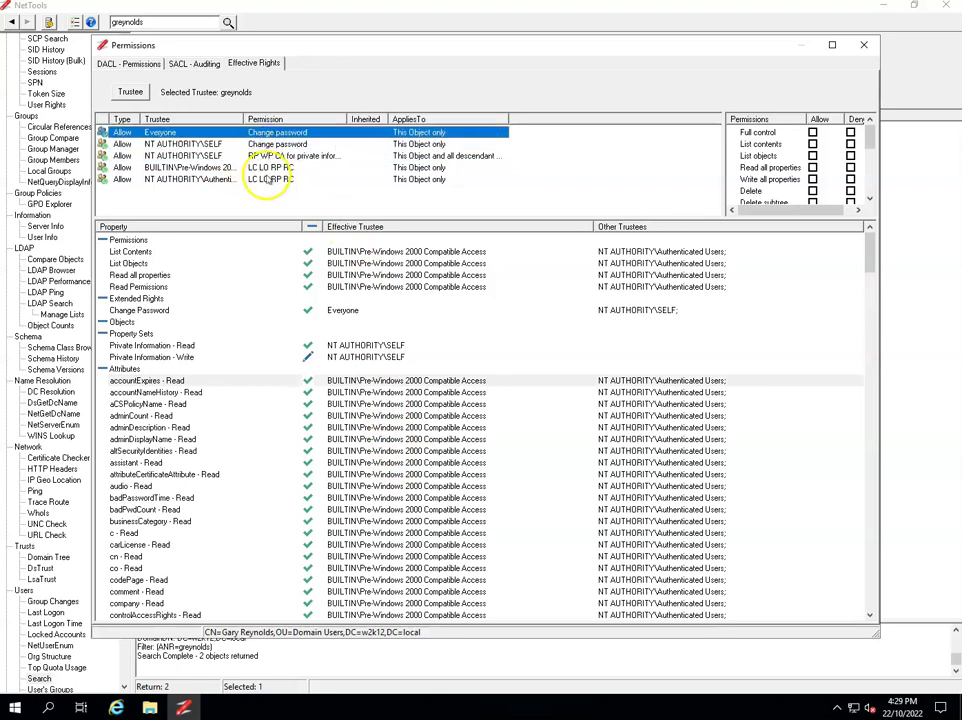
pyautogui.click(268, 179)
pyautogui.click(270, 168)
pyautogui.click(270, 156)
pyautogui.click(273, 144)
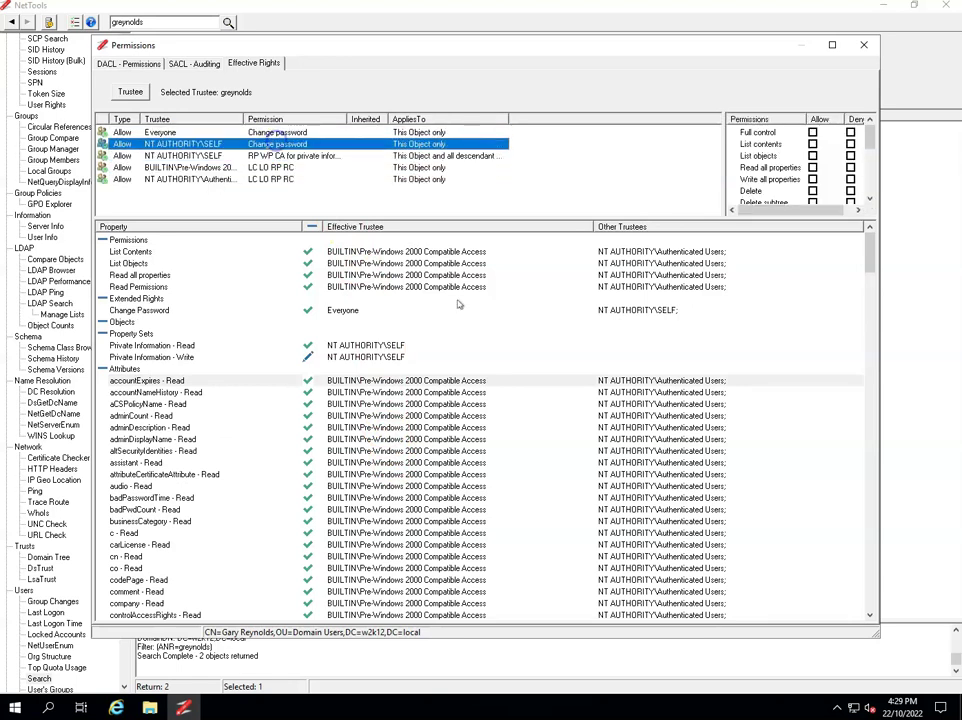